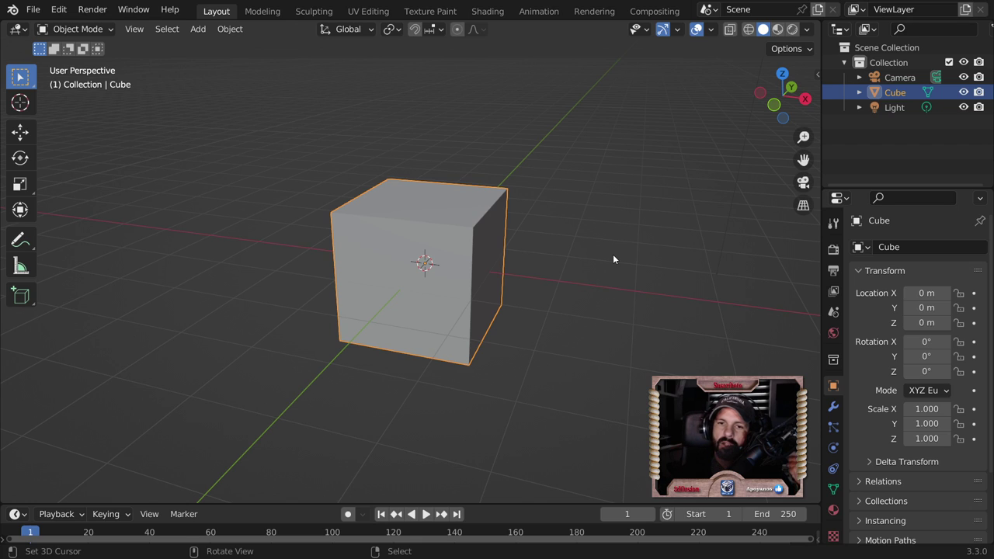
Step: Show the default cube's Modifier Properties in the Properties editor
scroll(494, 369, up, 2)
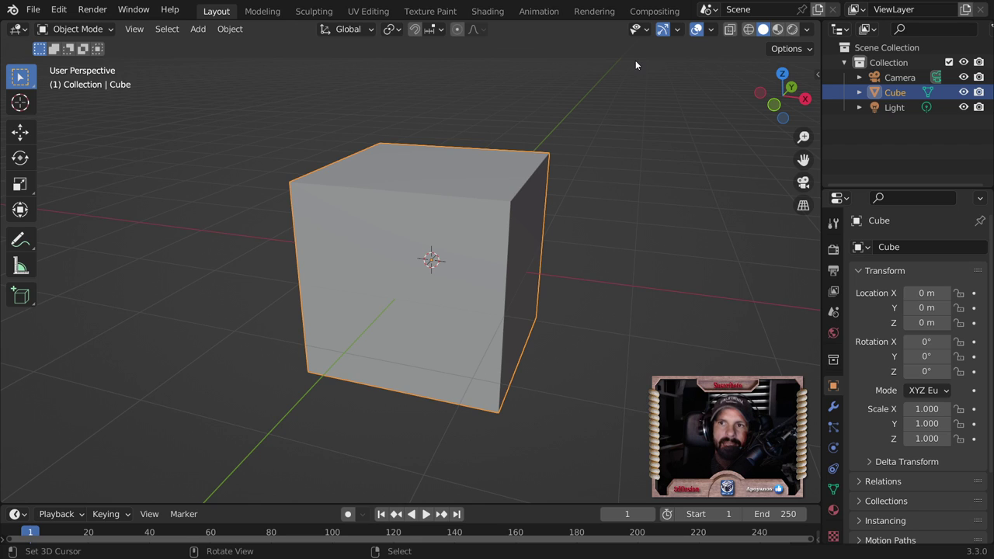
click(833, 406)
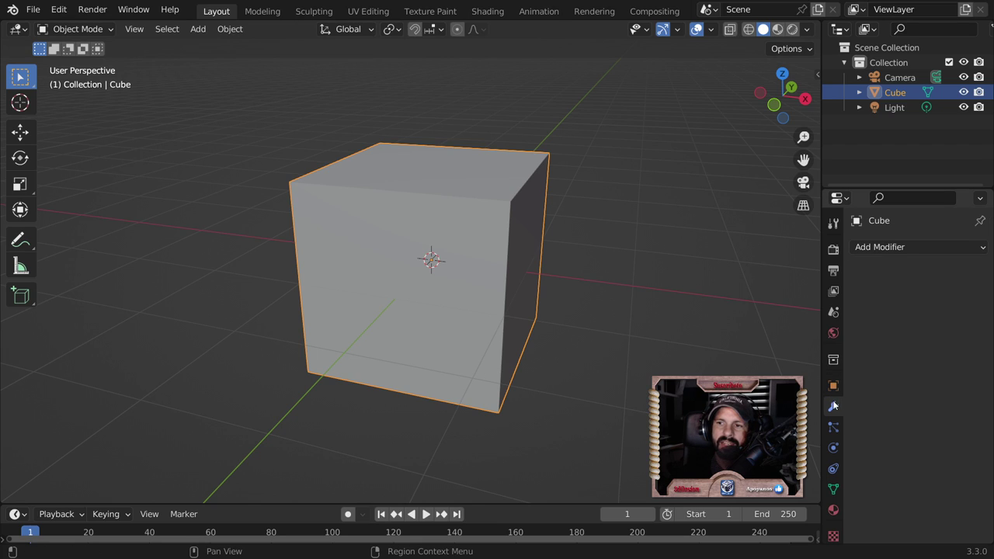
Step: Add a Subdivision Surface modifier to the cube and raise its viewport levels to 5
click(879, 247)
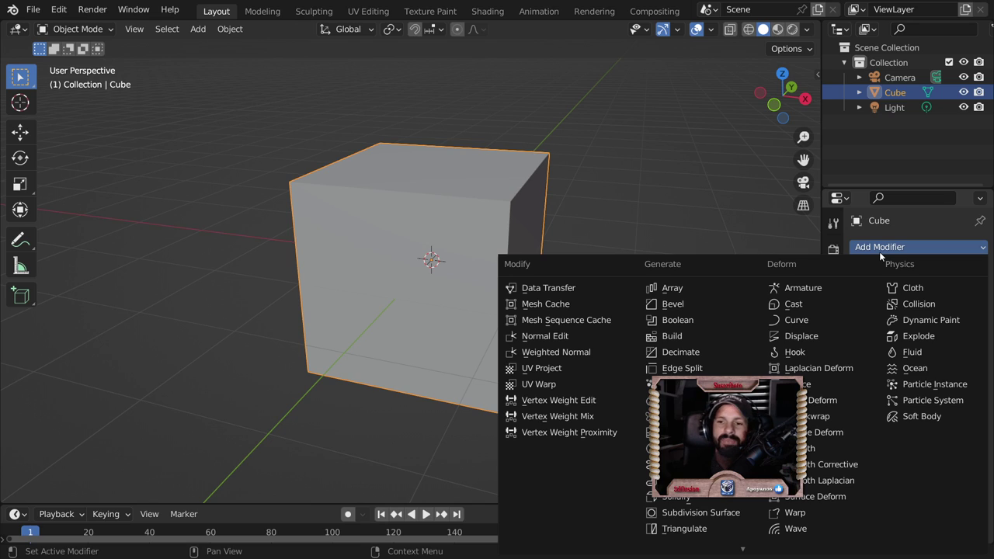
scroll(688, 499, down, 1)
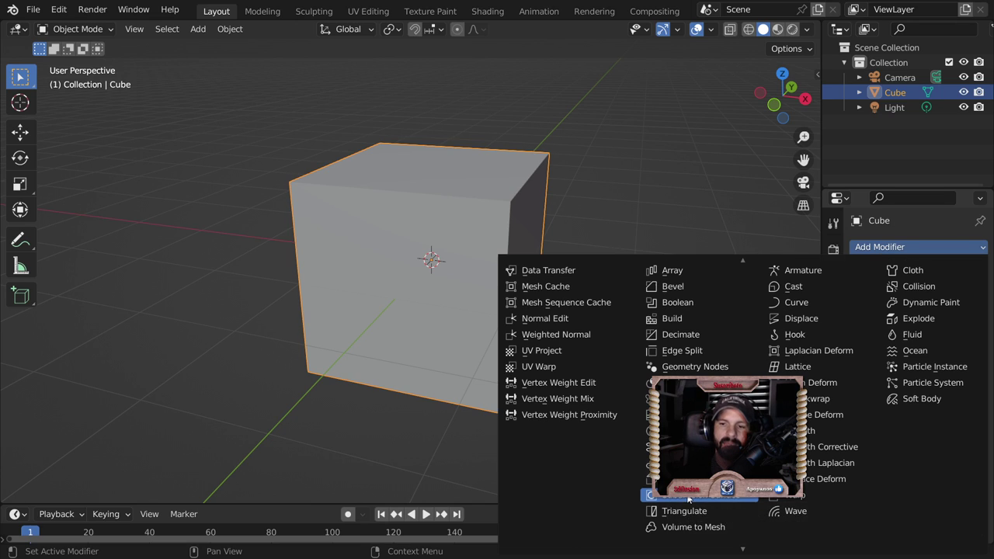
click(687, 497)
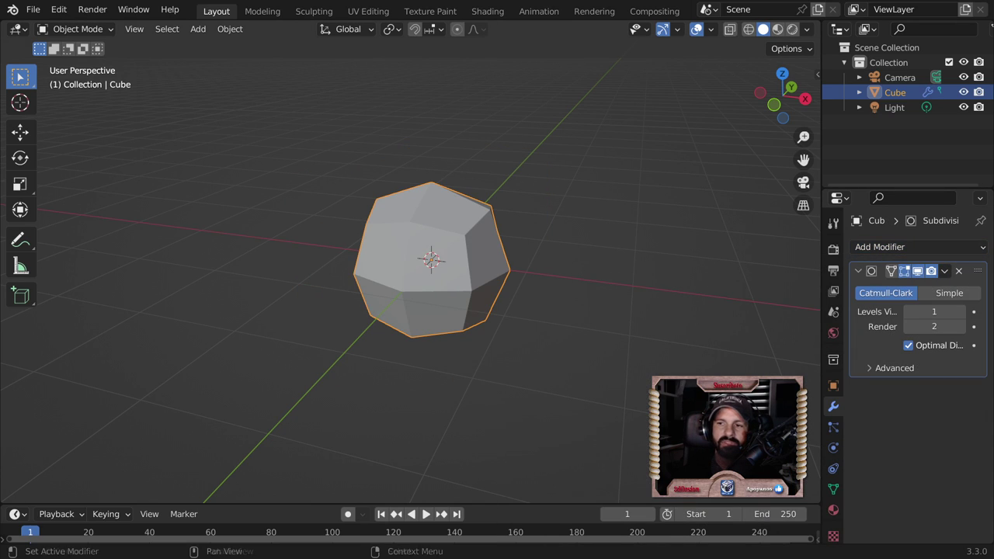
click(960, 312)
click(961, 312)
click(961, 312)
click(960, 312)
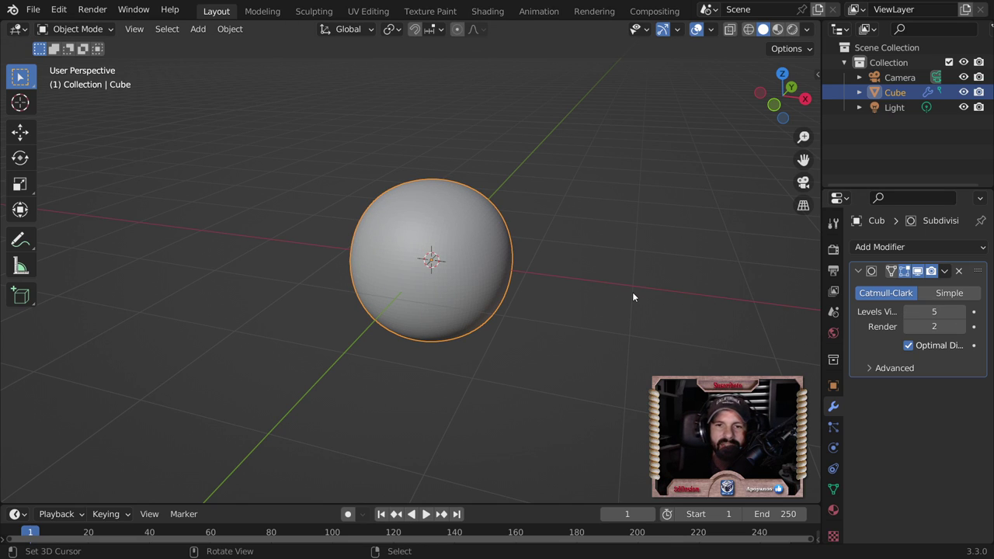
click(711, 29)
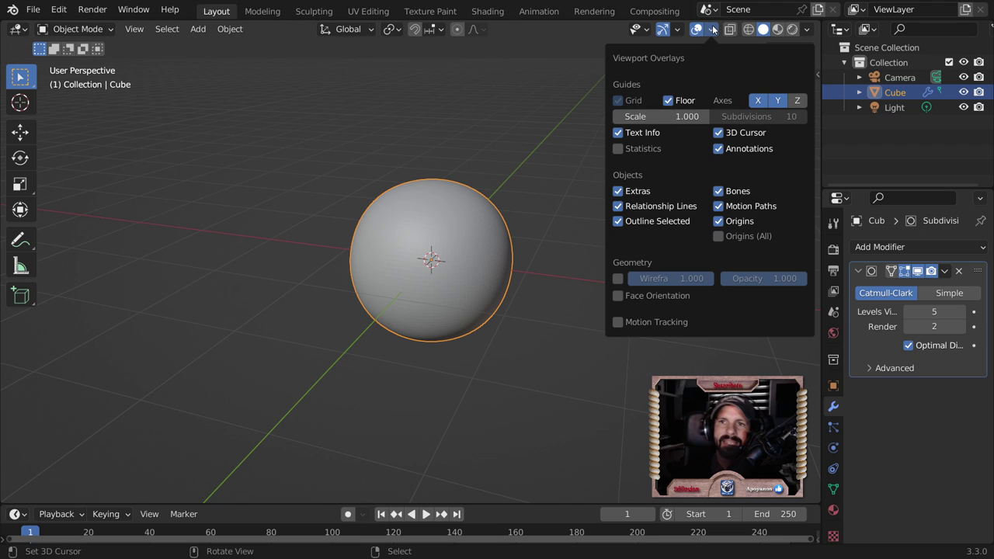
Step: Turn on the Statistics overlay and lower the viewport subdivision level to 4, giving 1,536 faces
click(633, 149)
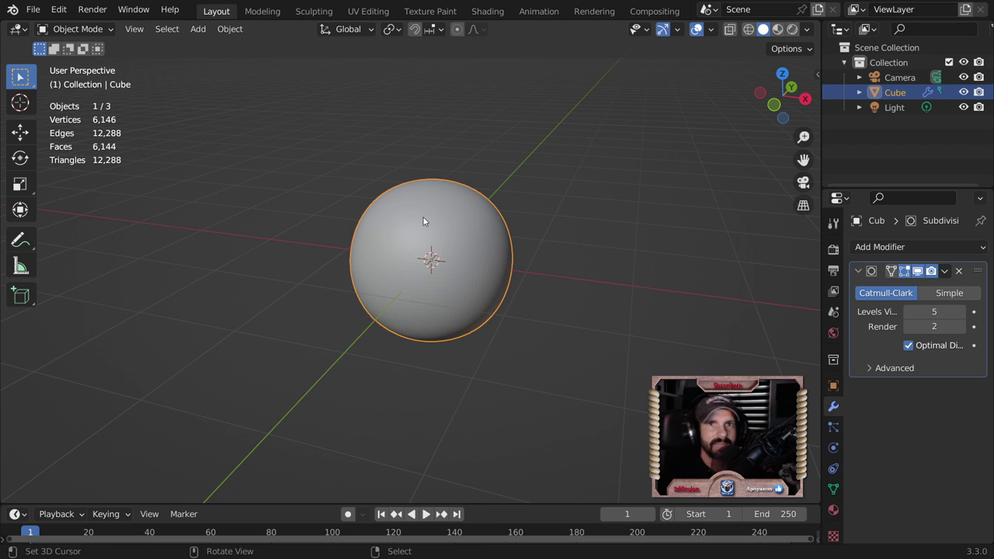
click(908, 312)
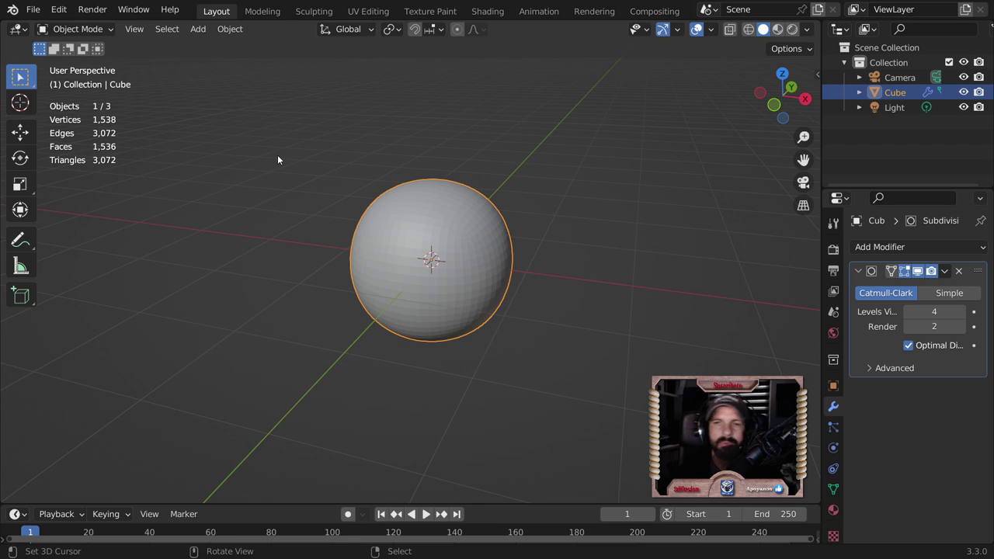
click(33, 9)
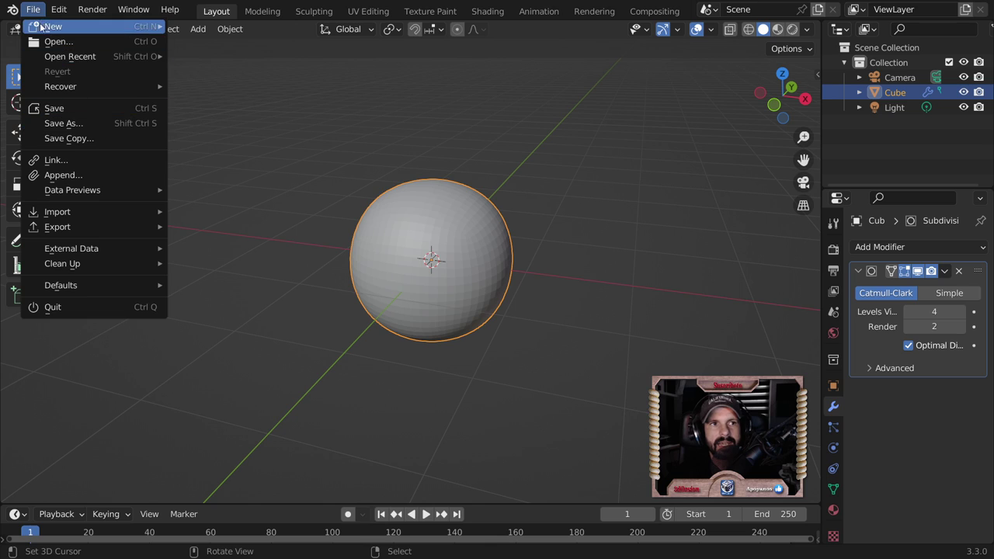
click(56, 14)
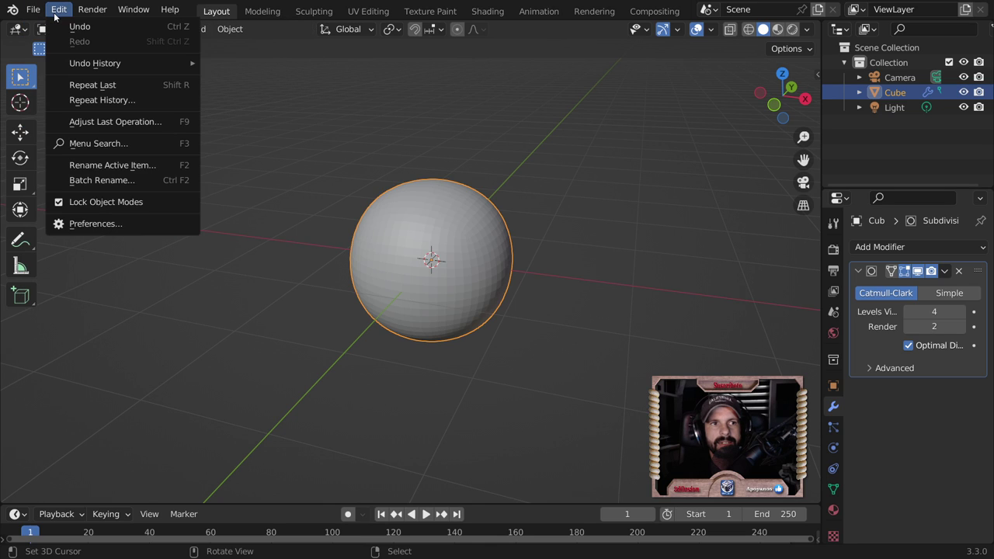
click(81, 226)
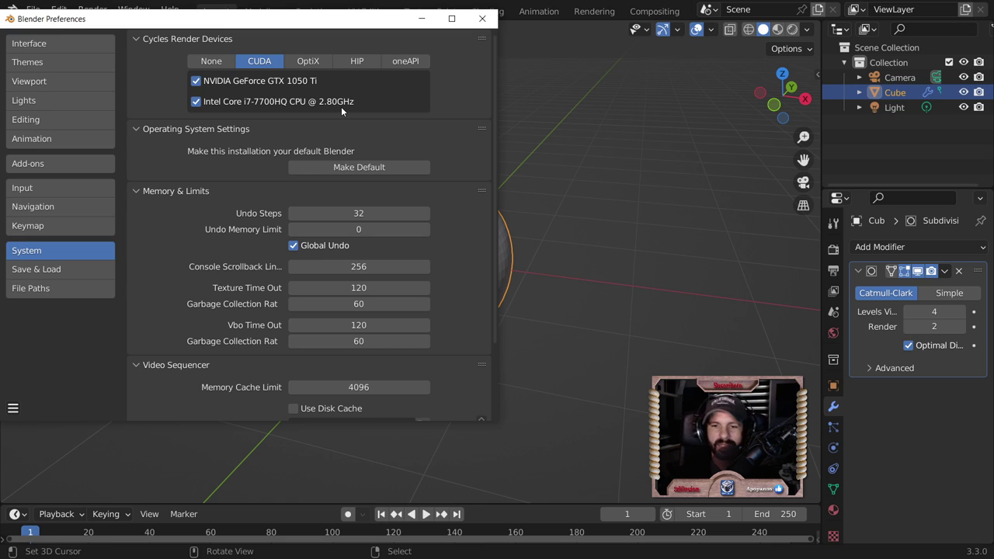
click(483, 19)
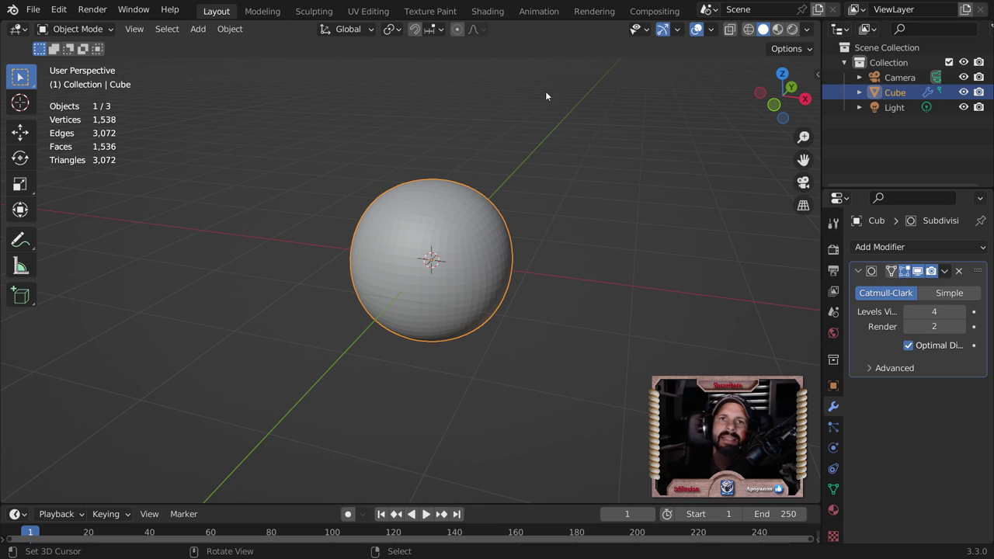
click(517, 286)
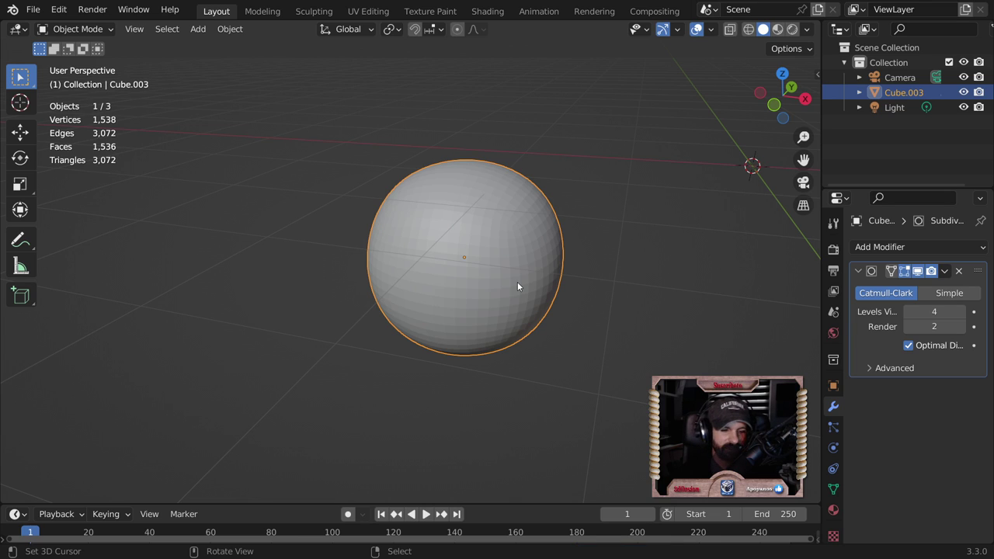
Step: Duplicate the sphere twice, placing one copy to the right and one to the left
key(shift+d)
click(720, 218)
key(shift+d)
click(295, 213)
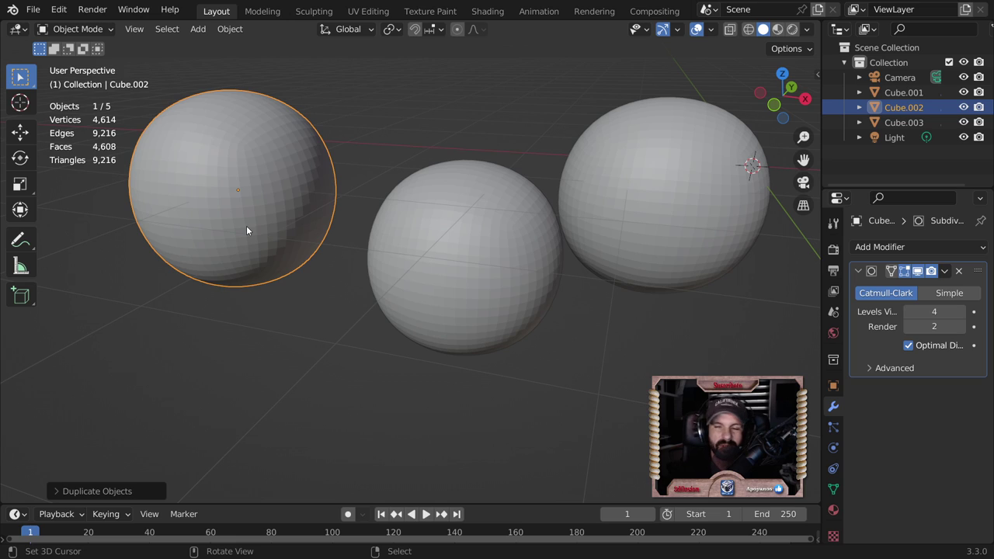
Step: Shift-select all the sphere copies together
click(389, 358)
click(458, 302)
shift+click(652, 210)
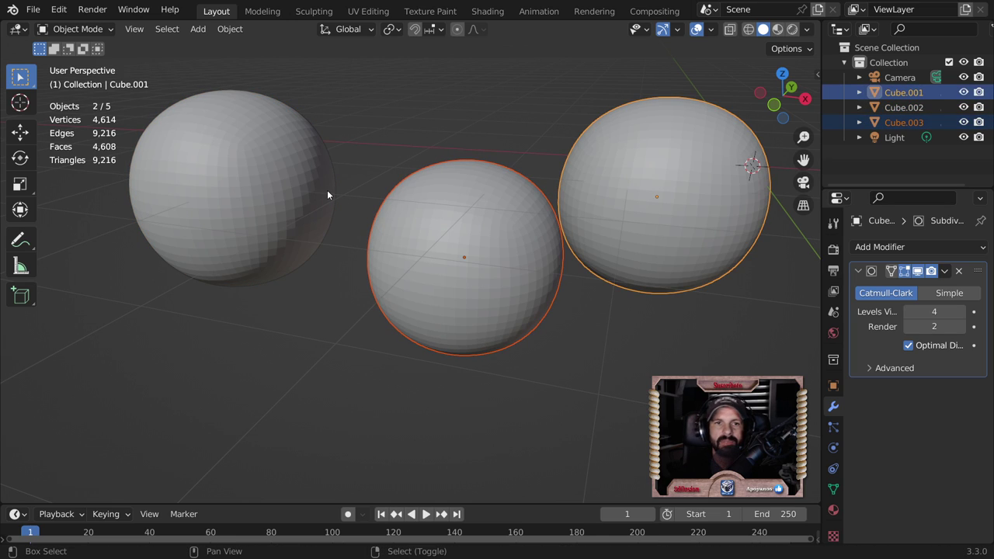
shift+click(260, 198)
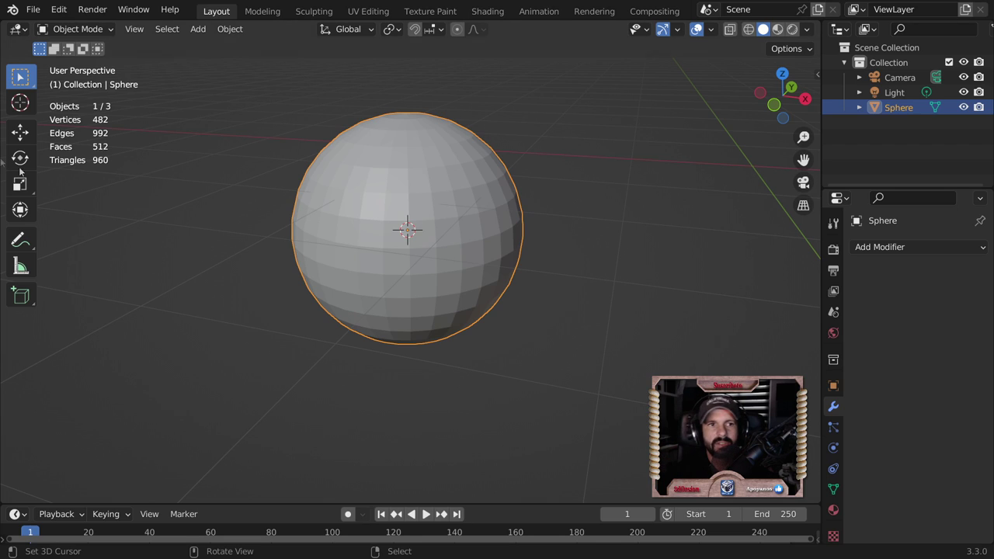
Step: With the Annotate tool, handwrite a circled '5.000' and a '4k' note beside the sphere
click(20, 239)
mouse_move(595, 129)
mouse_down()
mouse_move(638, 124)
mouse_move(593, 180)
mouse_up()
click(625, 174)
drag(653, 146, 733, 150)
drag(606, 114, 597, 108)
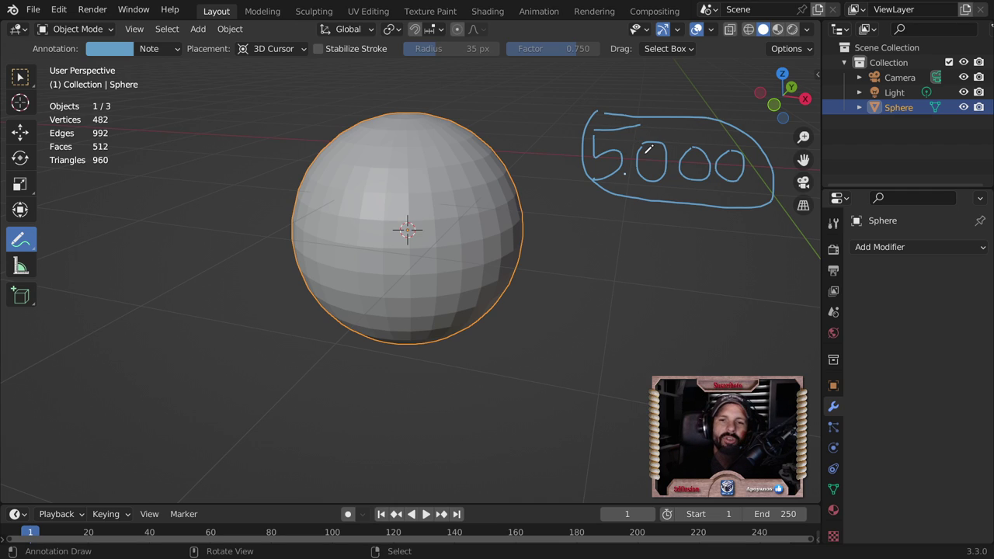
mouse_move(600, 206)
mouse_down()
mouse_move(597, 236)
mouse_move(626, 219)
mouse_move(624, 289)
mouse_up()
drag(641, 233, 668, 241)
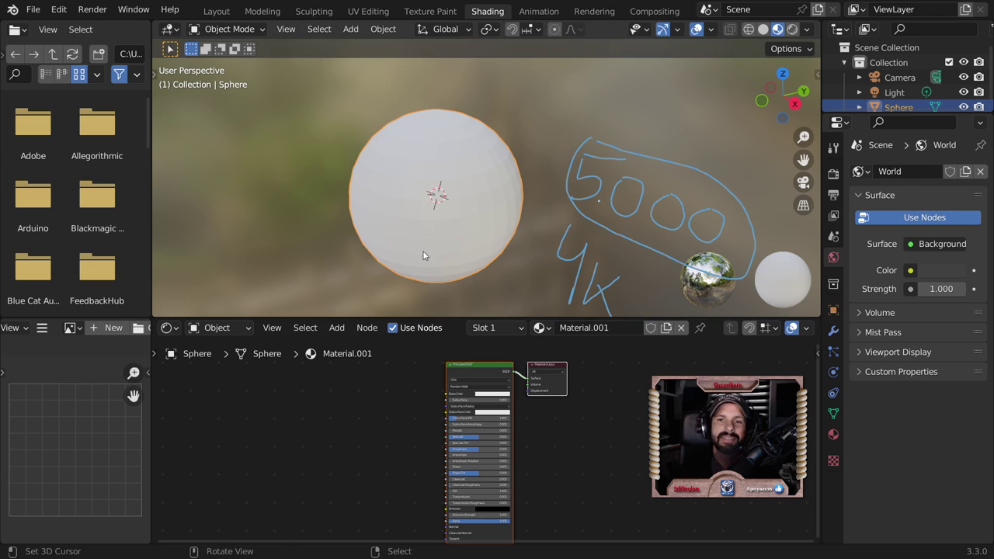
Step: Handwrite '5500' below the 4k note and draw a loop around it
scroll(422, 232, up, 1)
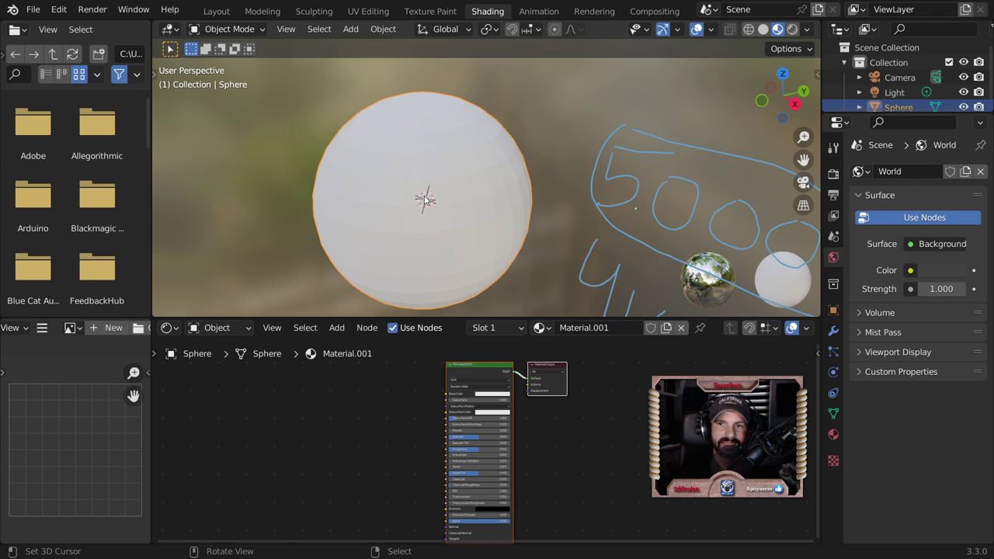
scroll(424, 199, down, 2)
scroll(443, 208, down, 1)
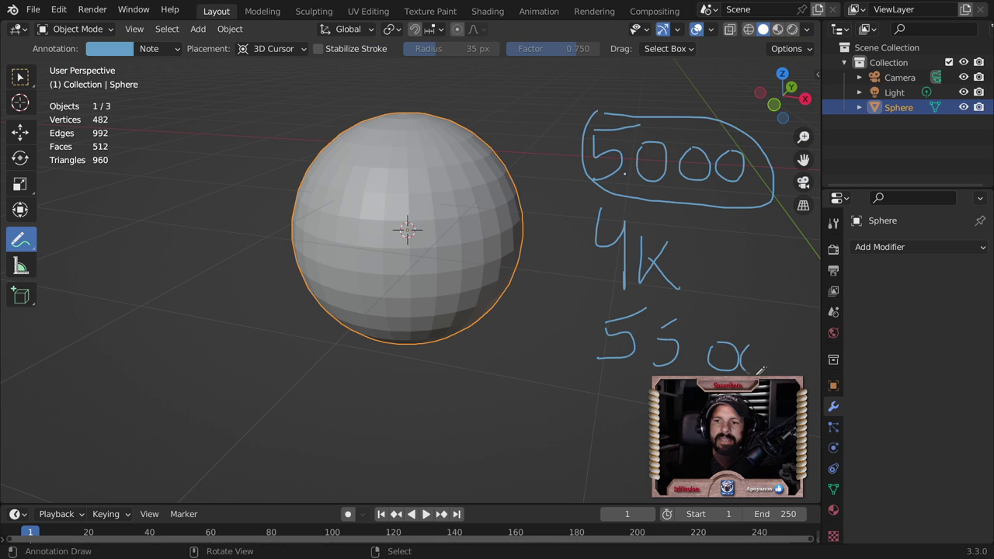
drag(746, 343, 751, 342)
drag(595, 365, 613, 381)
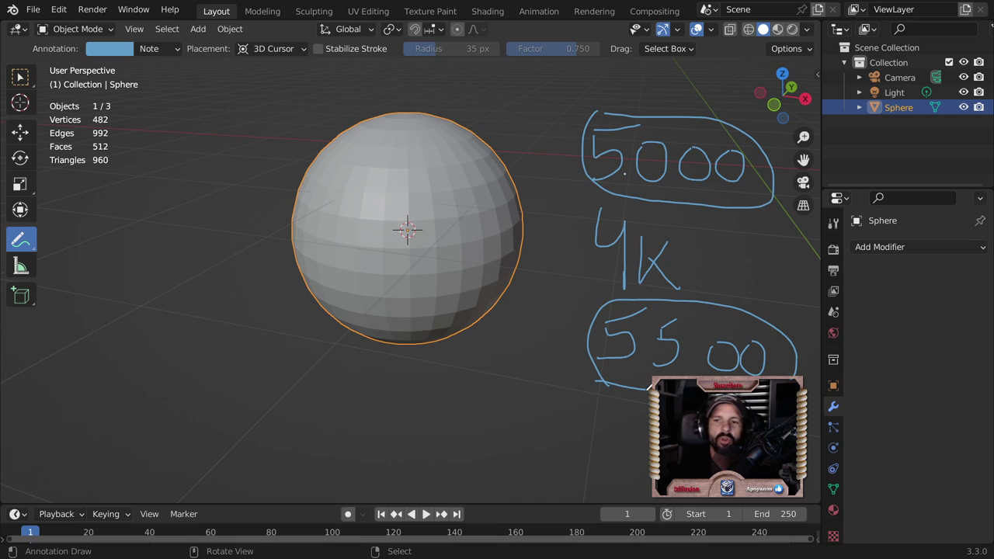
Step: Draw an annotation stroke under the 5500 note
mouse_move(612, 418)
mouse_down()
mouse_move(647, 405)
mouse_move(619, 433)
mouse_move(621, 449)
mouse_up()
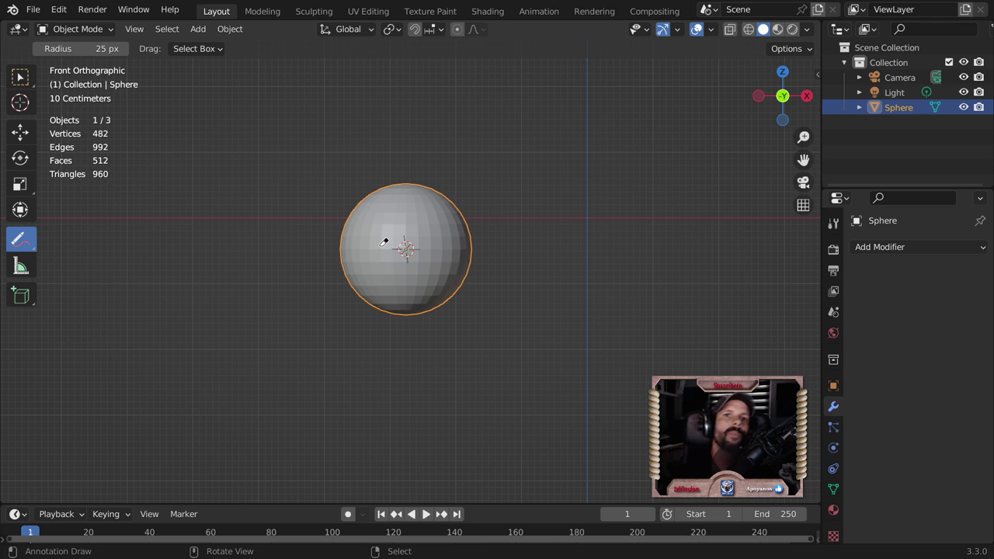
scroll(383, 242, up, 5)
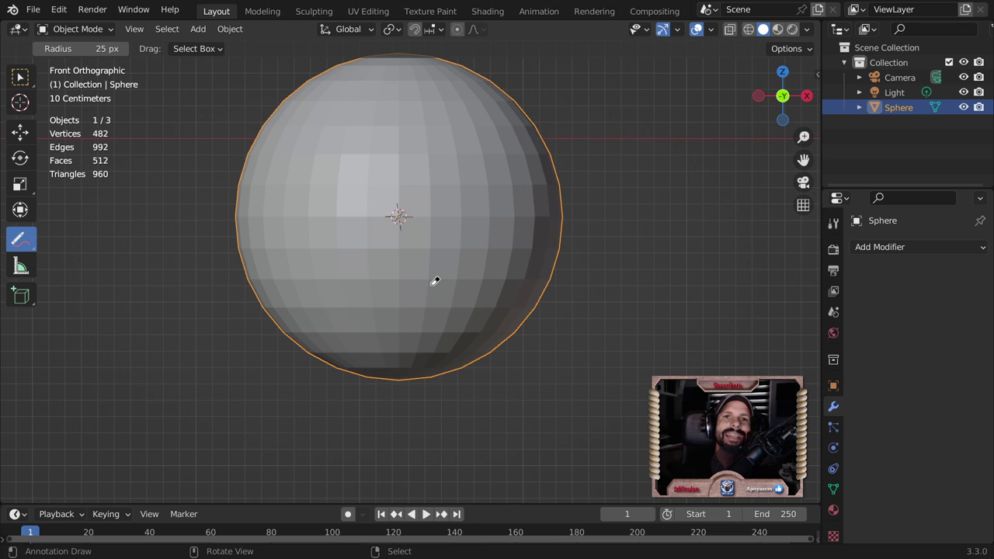
scroll(468, 233, down, 2)
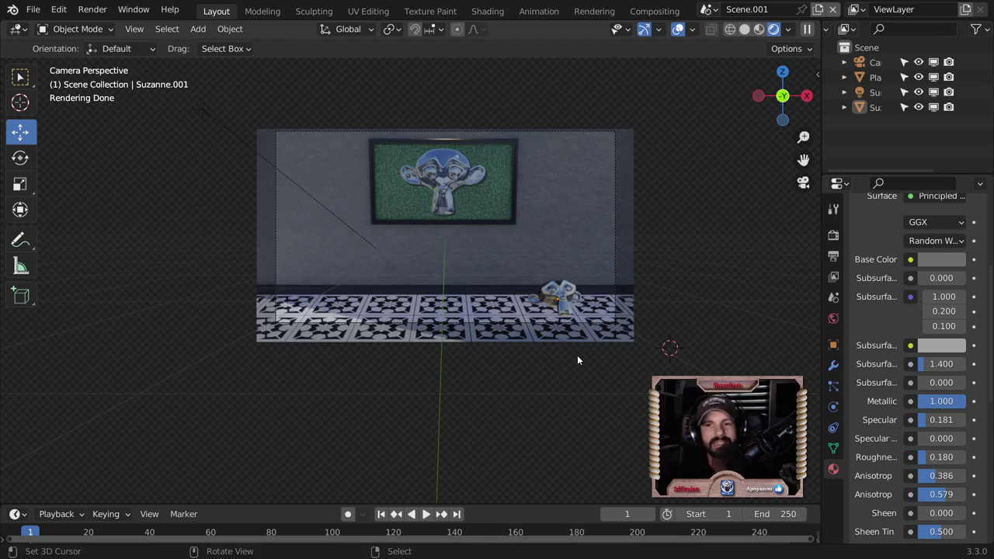
Step: Zoom out and orbit to a side view of the wall, then select the small Suzanne
scroll(575, 355, down, 2)
middle_drag(645, 325, 476, 336)
scroll(637, 318, down, 3)
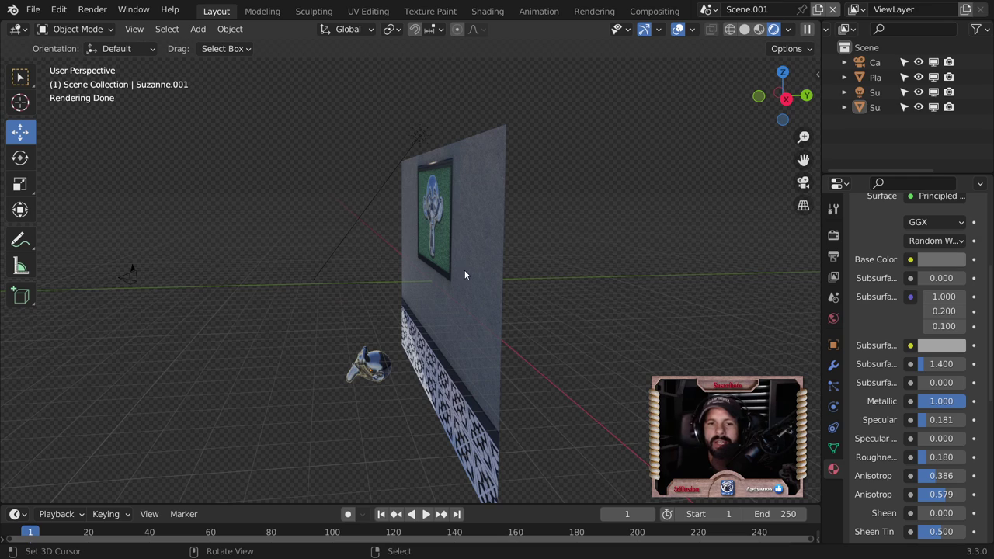
click(363, 373)
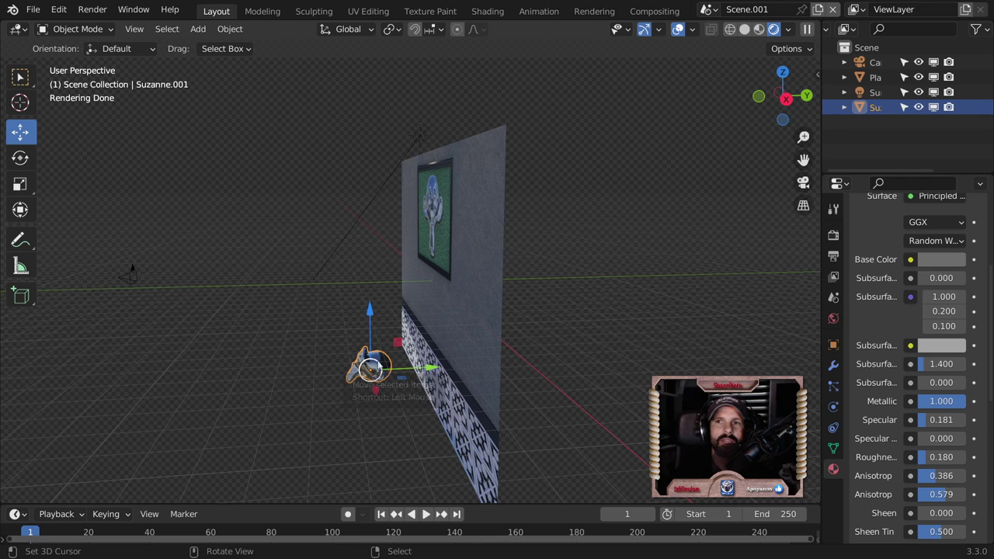
Step: List the file's scenes, showing Scene and Scene.001
click(706, 10)
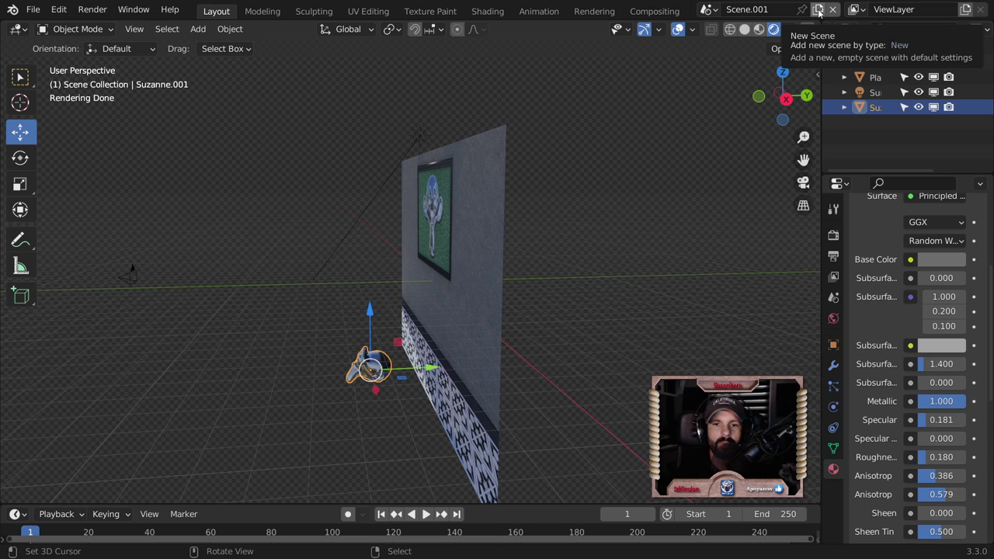
click(708, 10)
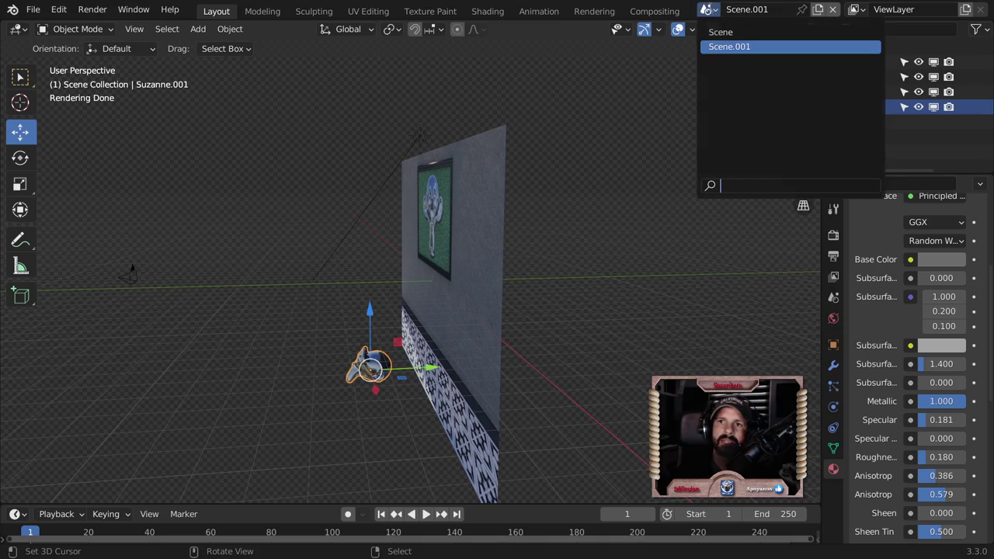
Step: Switch to the scene named Scene and move Suzanne 18.562 m along X, right of the wall
click(735, 38)
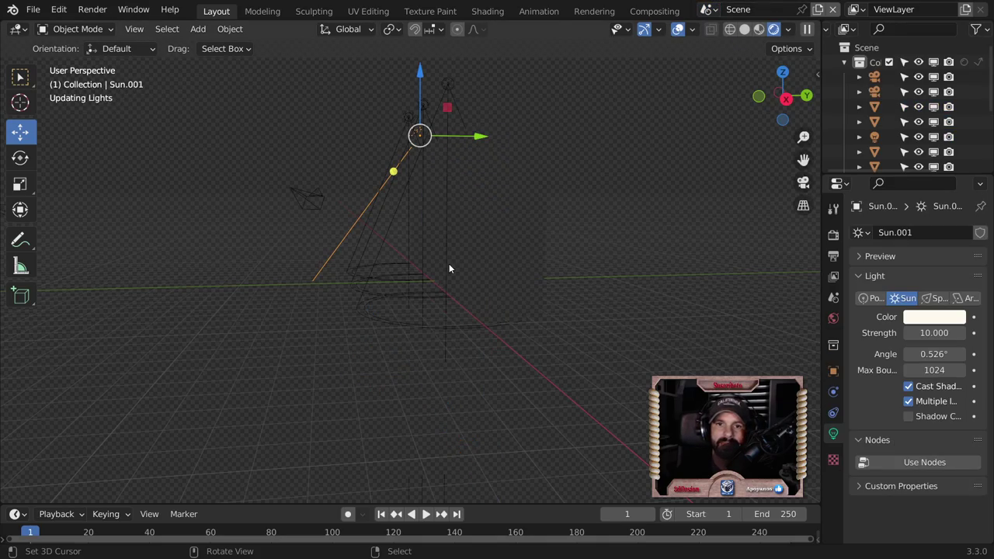
middle_drag(620, 281, 491, 287)
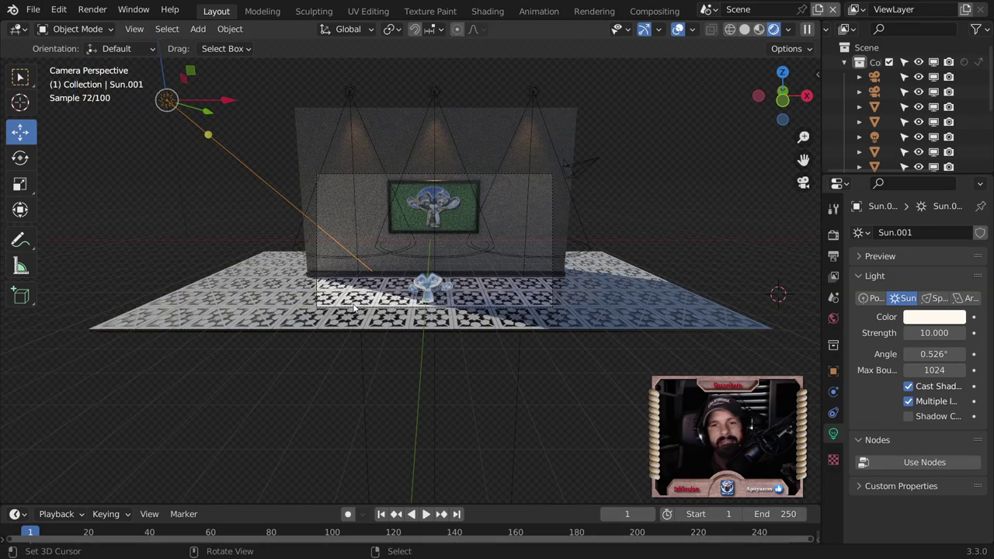
click(437, 287)
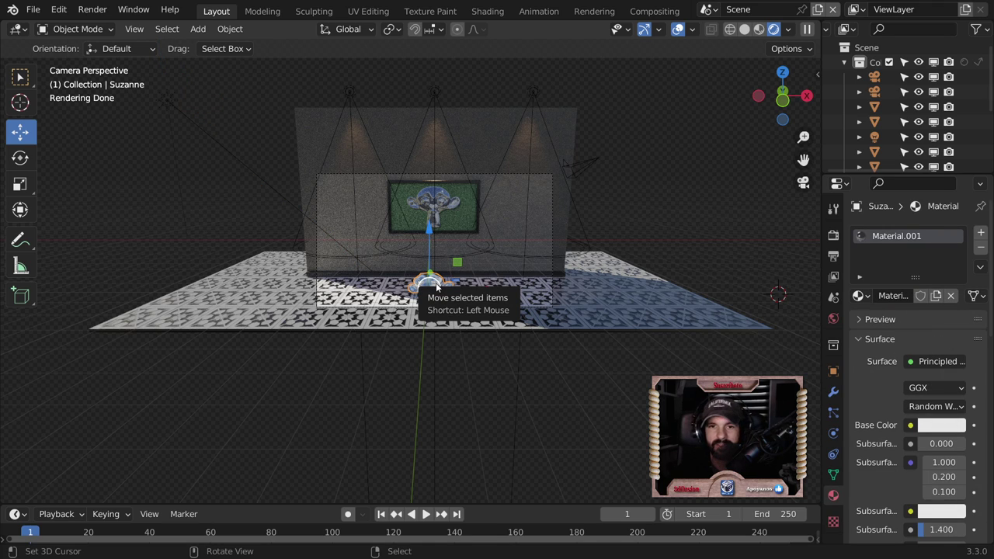
drag(436, 287, 506, 313)
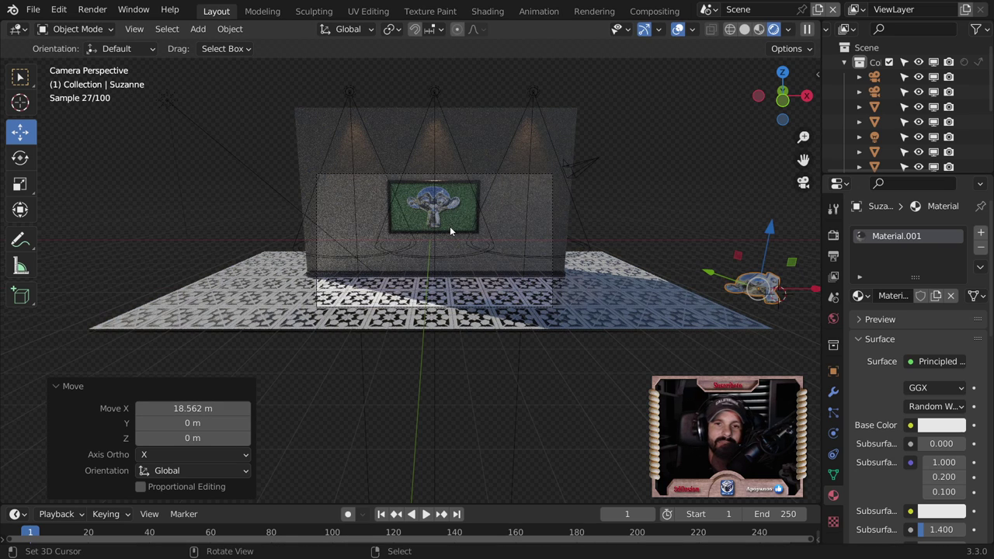
click(708, 8)
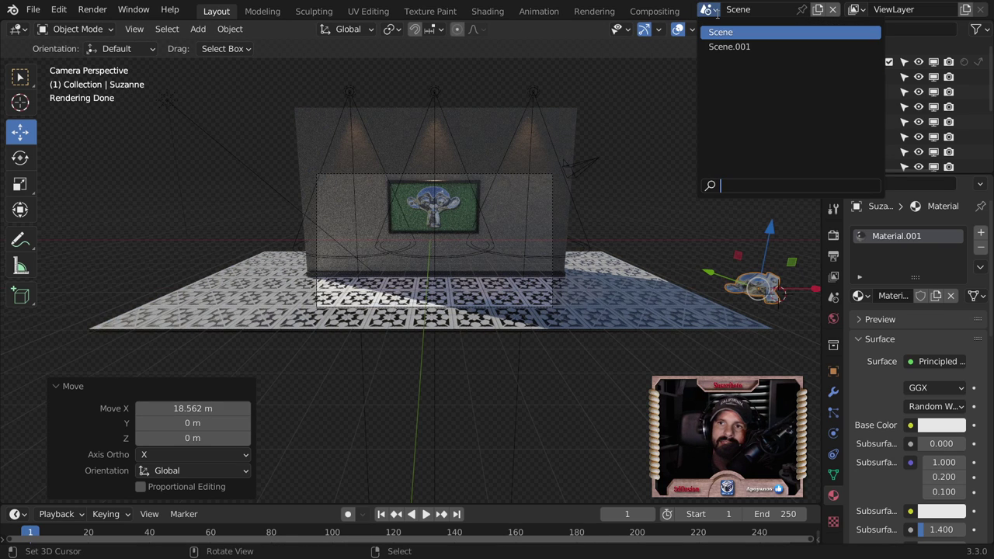
Step: Switch to Scene.001 and zoom in on Suzanne in front of the grey plane
key(Return)
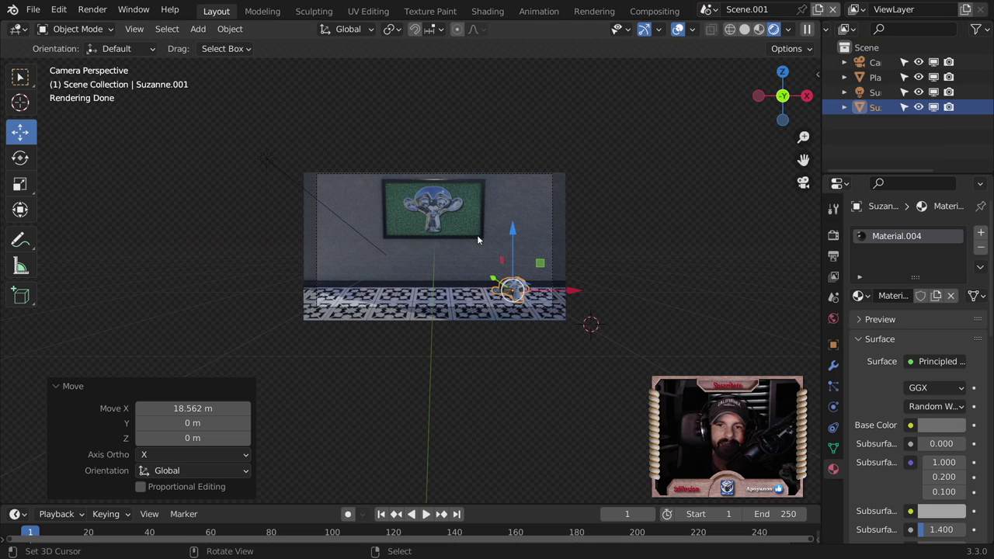
scroll(529, 382, up, 1)
scroll(529, 384, up, 3)
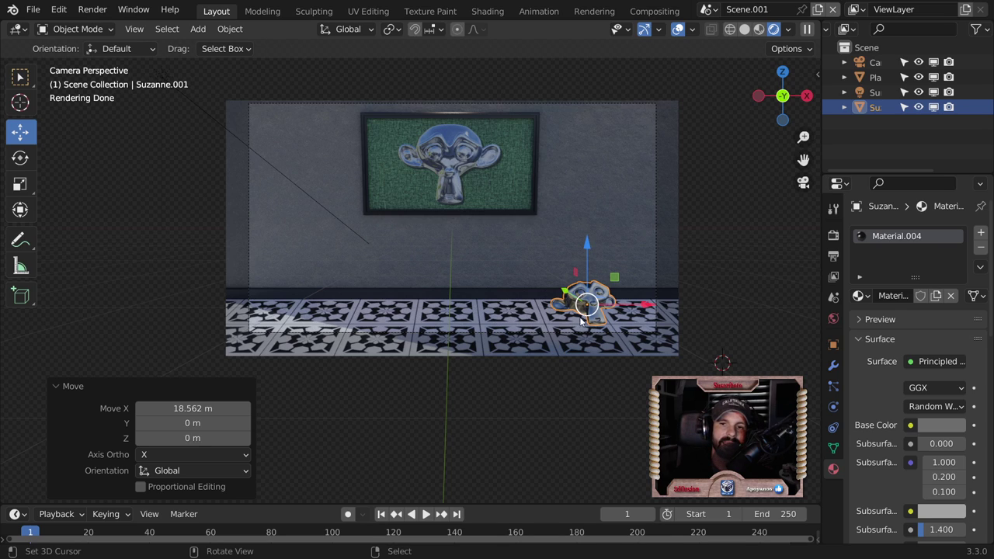
scroll(562, 336, down, 2)
Step: Orbit to a frontal view of the plane and select it
mouse_move(572, 326)
middle_down()
mouse_move(437, 328)
mouse_move(441, 340)
mouse_move(457, 296)
middle_up()
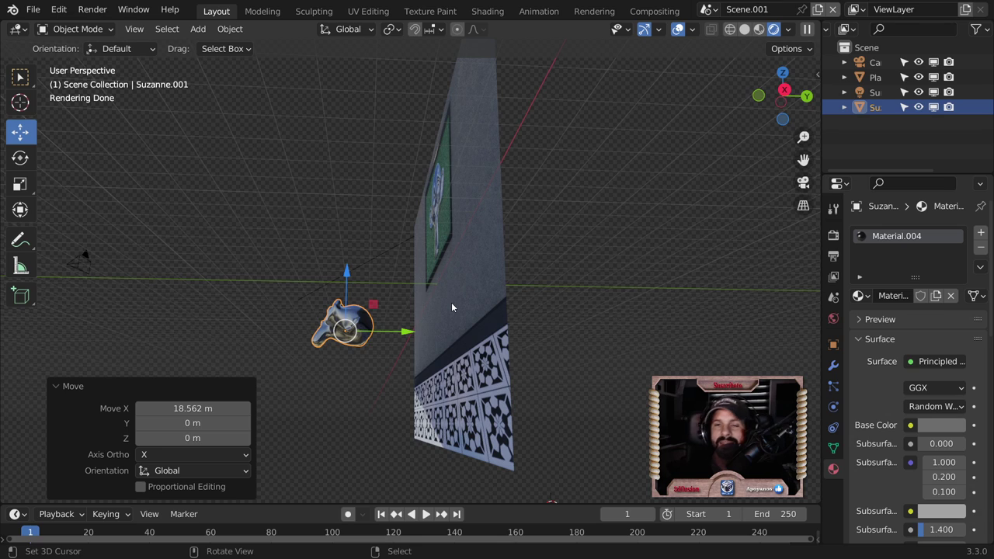
middle_drag(451, 307, 584, 398)
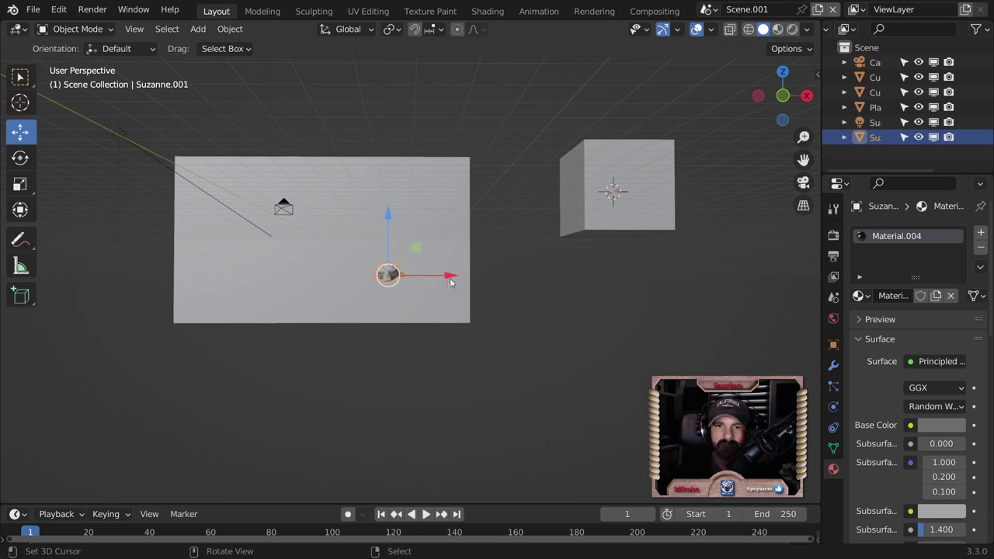
click(445, 255)
Step: Delete the plane, then select and frame Suzanne from near the front
key(Delete)
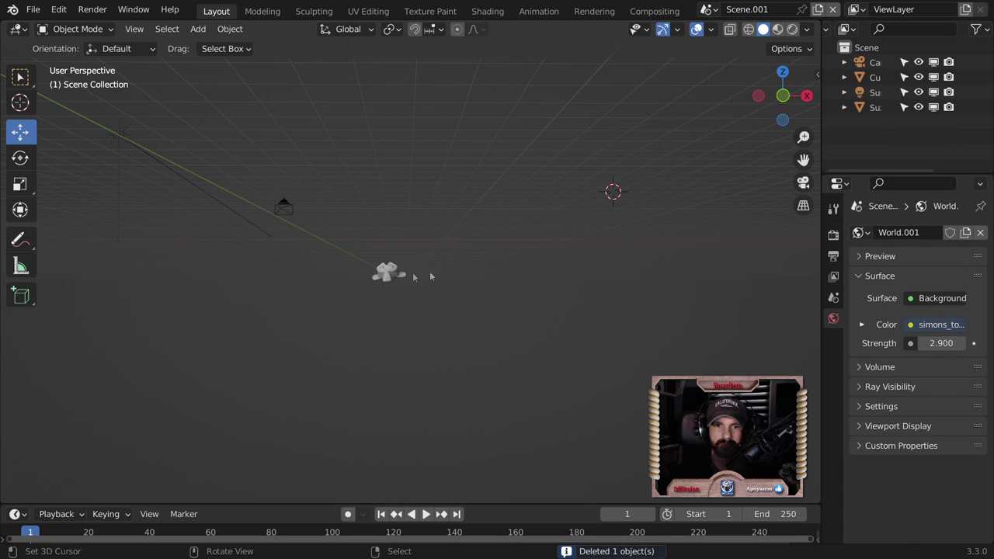
click(381, 278)
key(KP_Decimal)
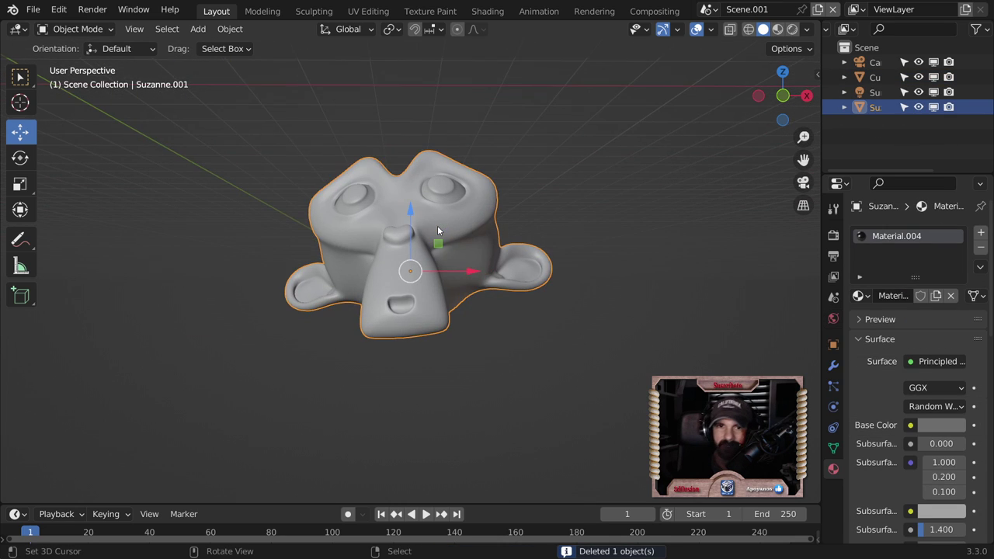
mouse_move(438, 231)
middle_down()
mouse_move(464, 293)
mouse_move(469, 284)
middle_up()
middle_drag(530, 258, 495, 249)
Step: Show Suzanne's level-2 Catmull-Clark Subdivision modifier settings, checking the mesh in Edit Mode
key(Tab)
scroll(497, 285, down, 2)
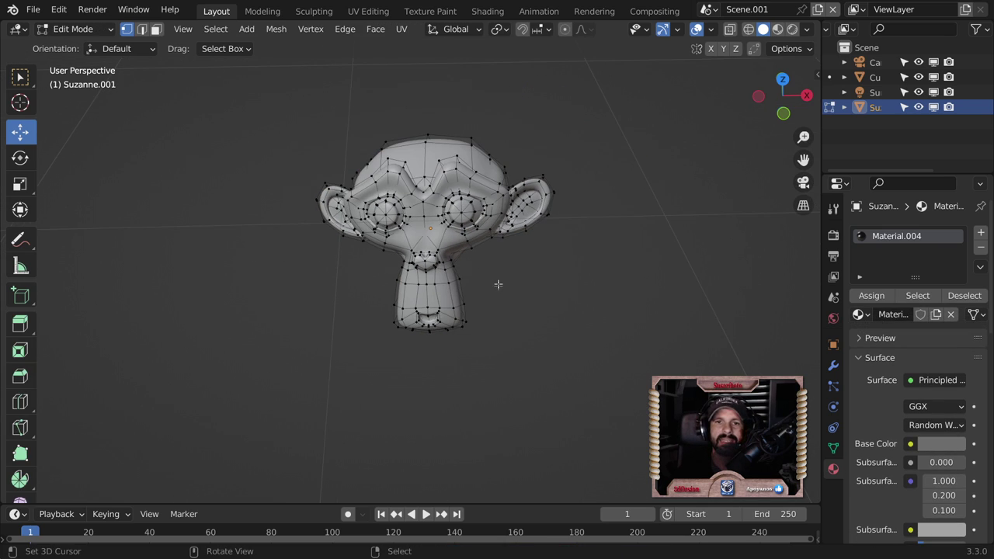
click(833, 365)
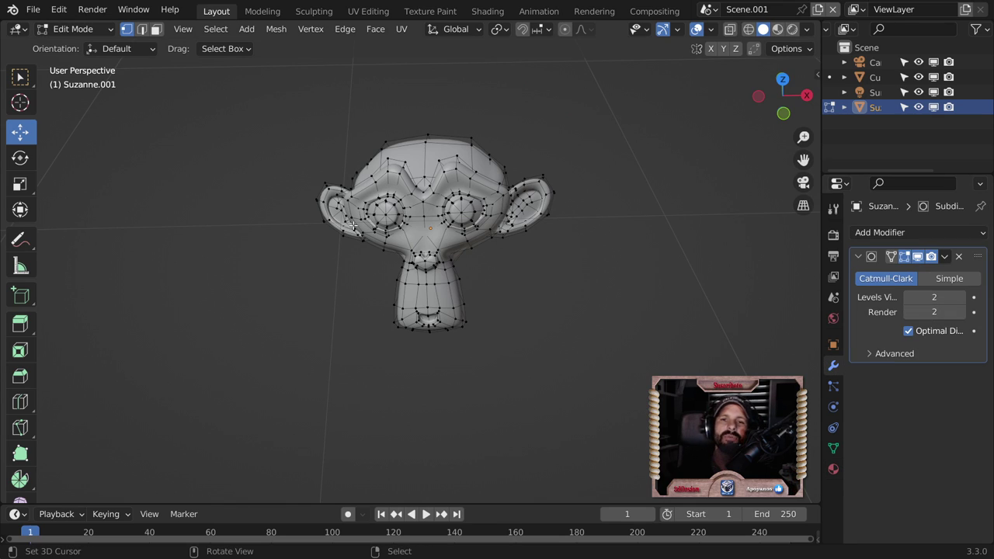
key(Tab)
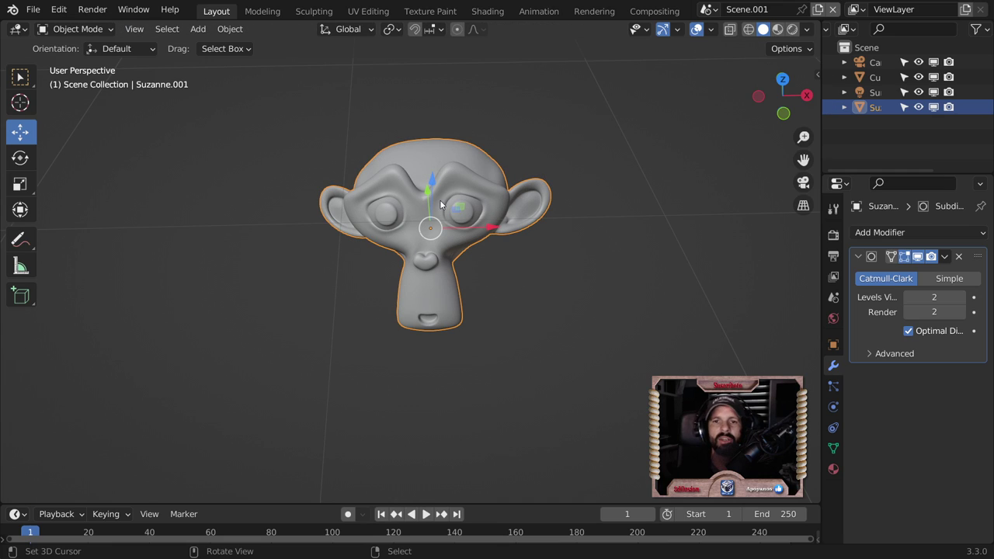
Step: Expand and collapse the Subdivision modifier's advanced options while viewing Suzanne
click(870, 354)
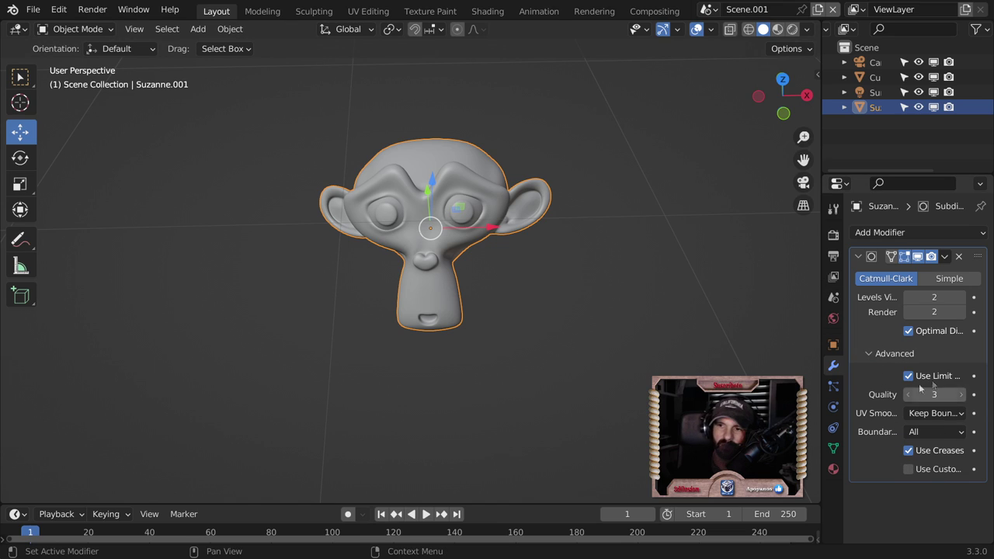
click(869, 353)
scroll(521, 249, up, 1)
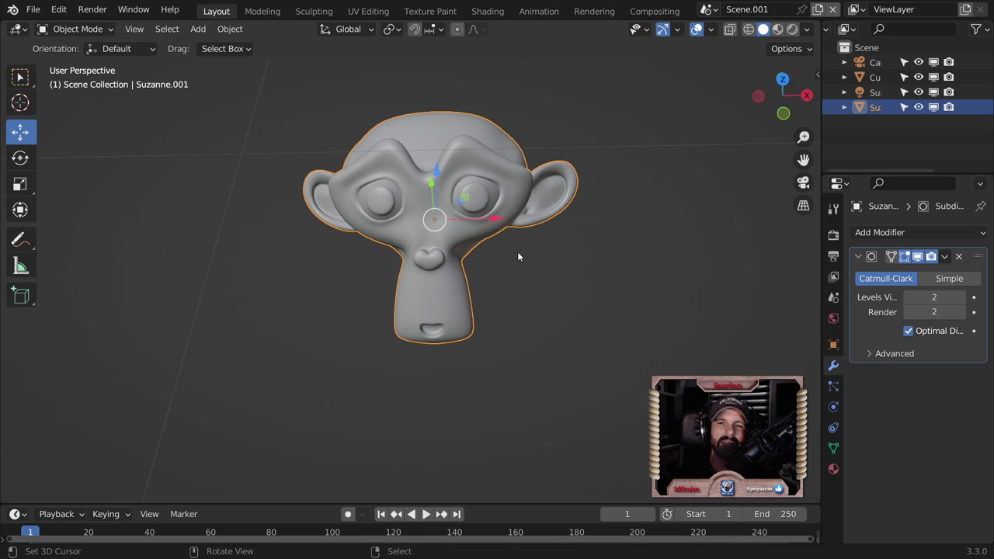
middle_drag(518, 250, 515, 247)
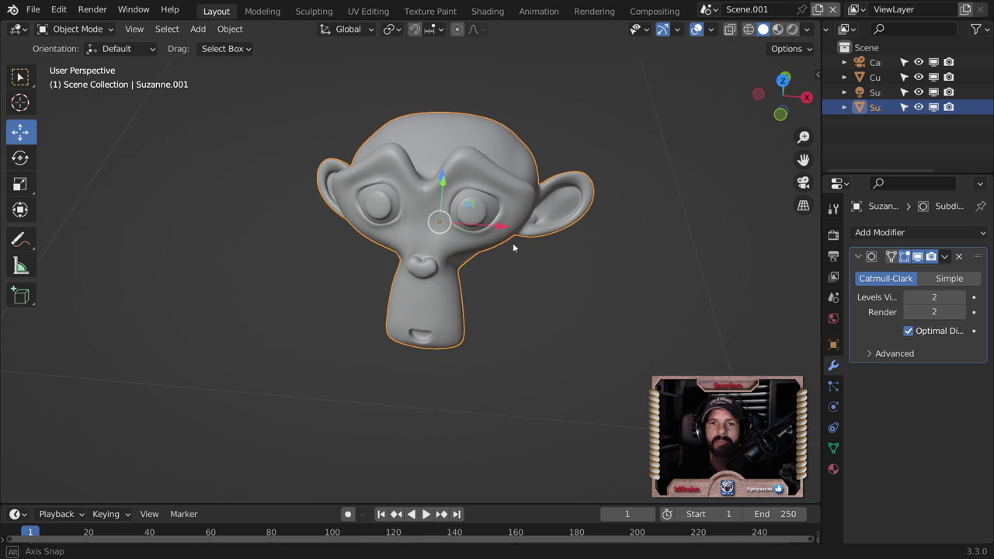
Step: Apply the Subdivision modifier and view Suzanne's dense mesh from above in Edit Mode
click(944, 257)
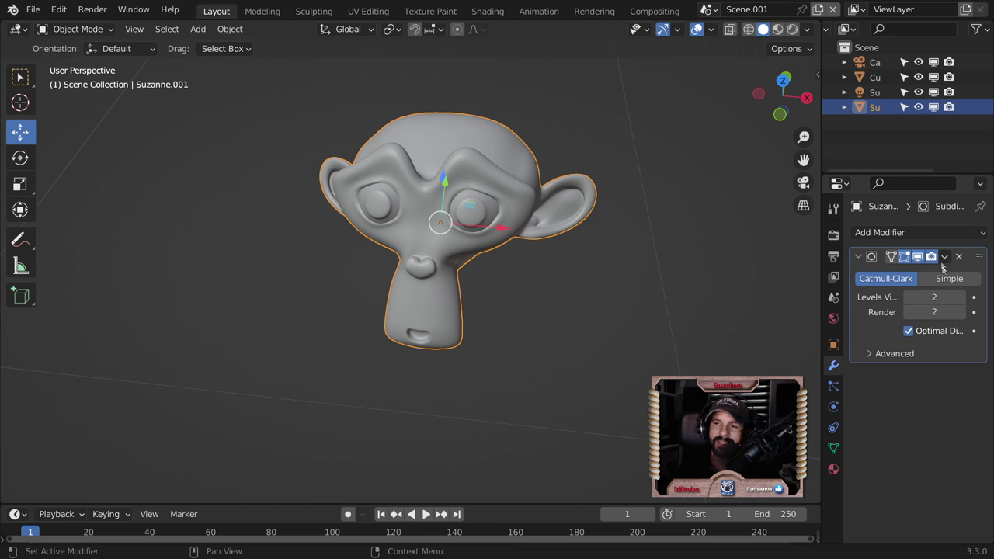
click(943, 257)
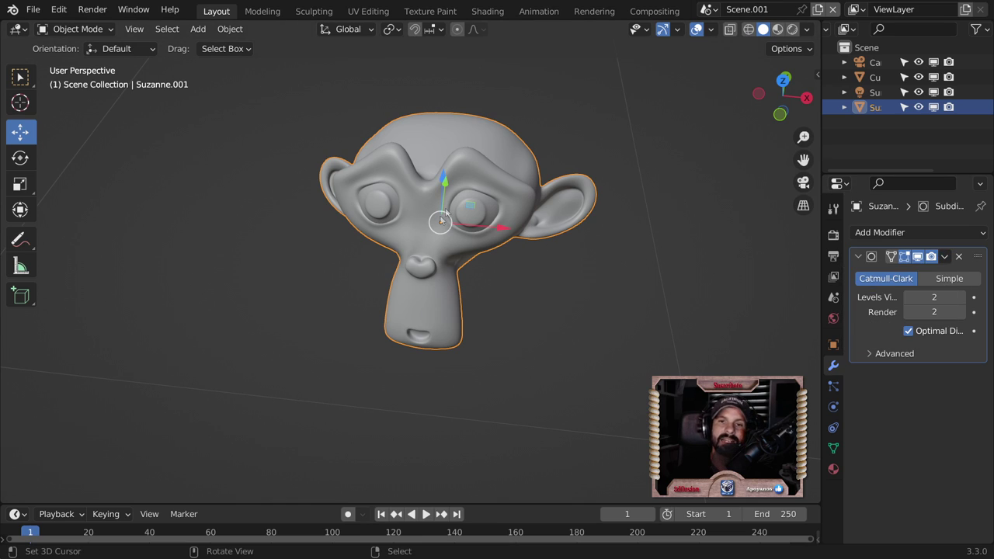
click(944, 257)
click(904, 277)
key(Tab)
middle_drag(515, 266, 507, 200)
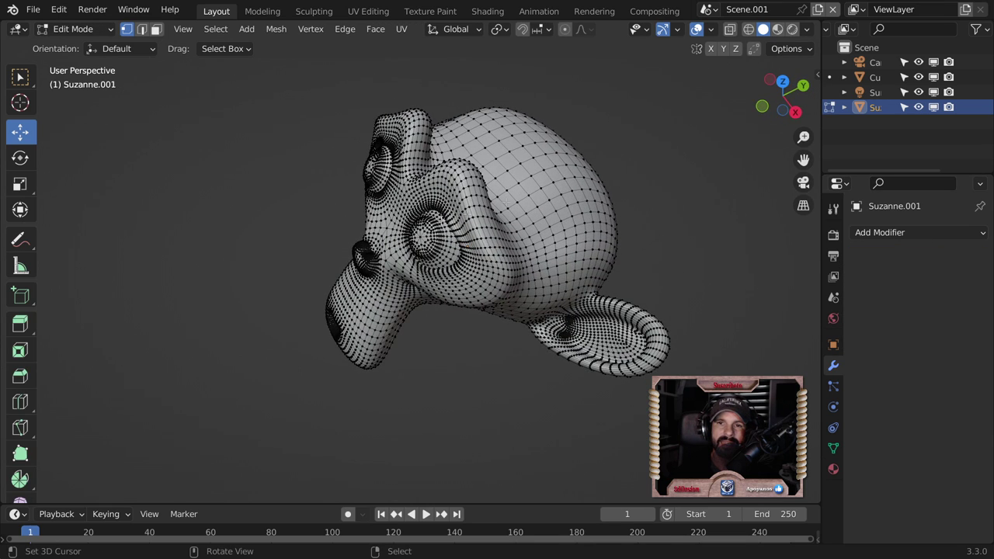
Step: Switch viewport lighting to MatCap with the glossy red matcap and inspect Suzanne
click(805, 31)
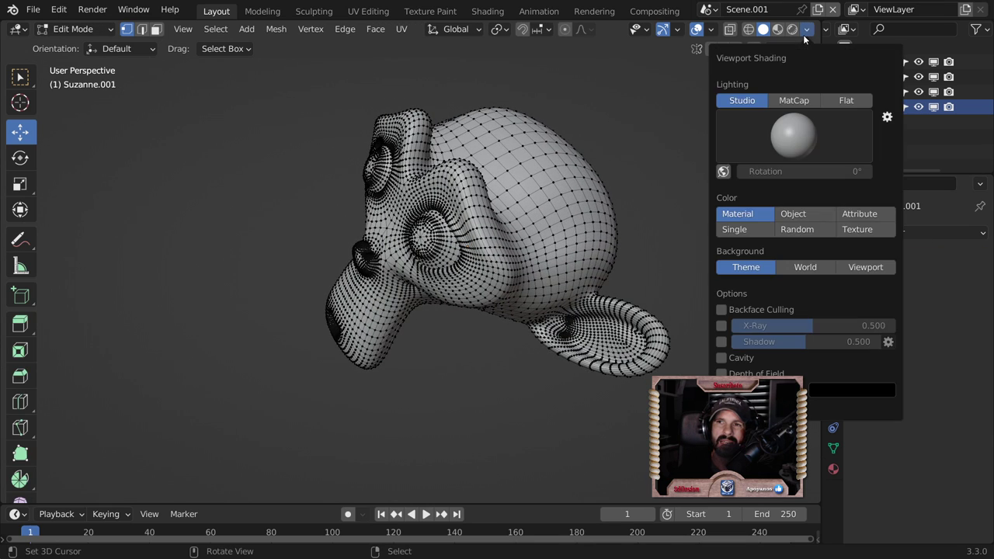
click(793, 102)
click(793, 136)
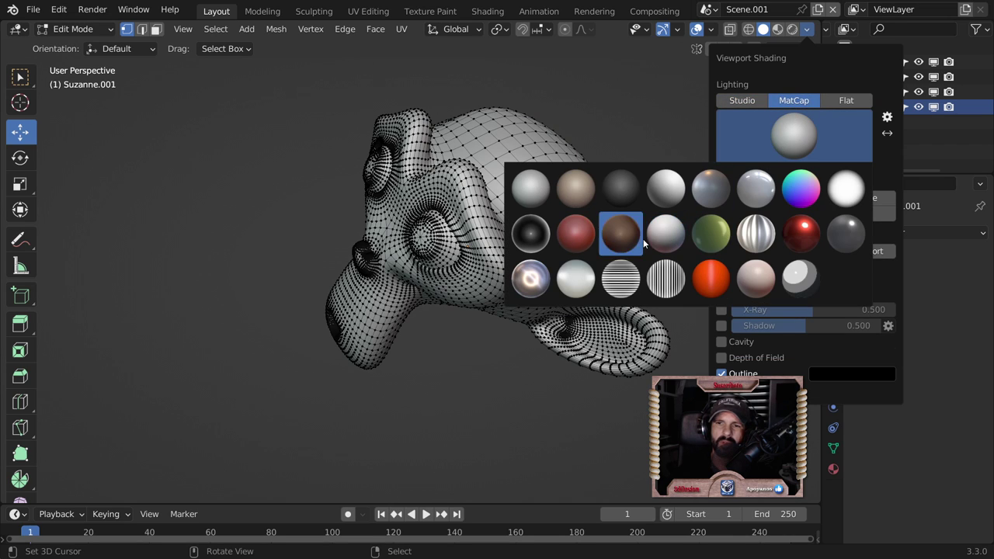
click(784, 234)
scroll(497, 233, up, 3)
mouse_move(543, 233)
middle_down()
mouse_move(588, 223)
mouse_move(558, 232)
mouse_move(541, 191)
middle_up()
scroll(559, 233, up, 3)
scroll(541, 191, down, 4)
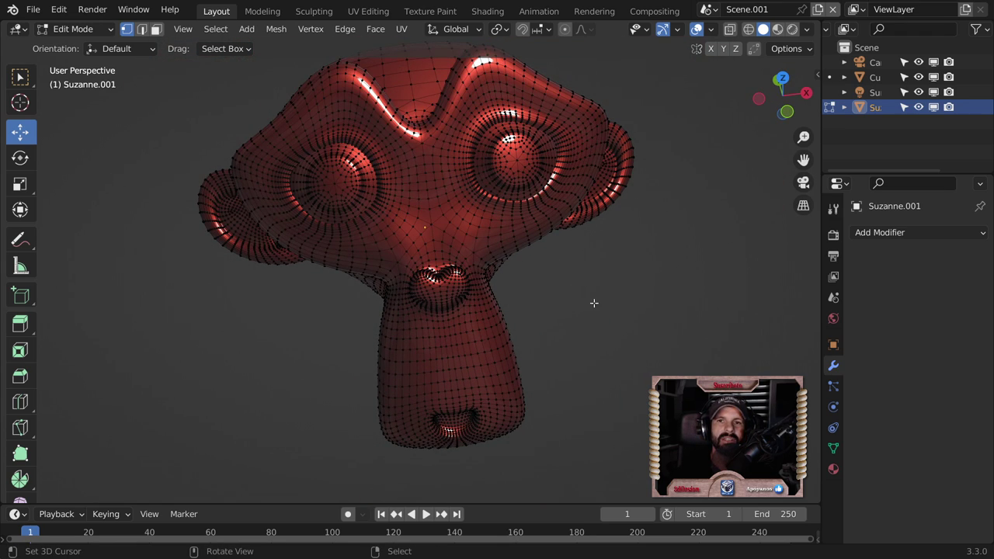
Step: In edge select mode, dissolve three horizontal edge loops across Suzanne's nose
middle_drag(592, 303, 592, 264)
scroll(543, 287, up, 2)
key(Tab)
key(Tab)
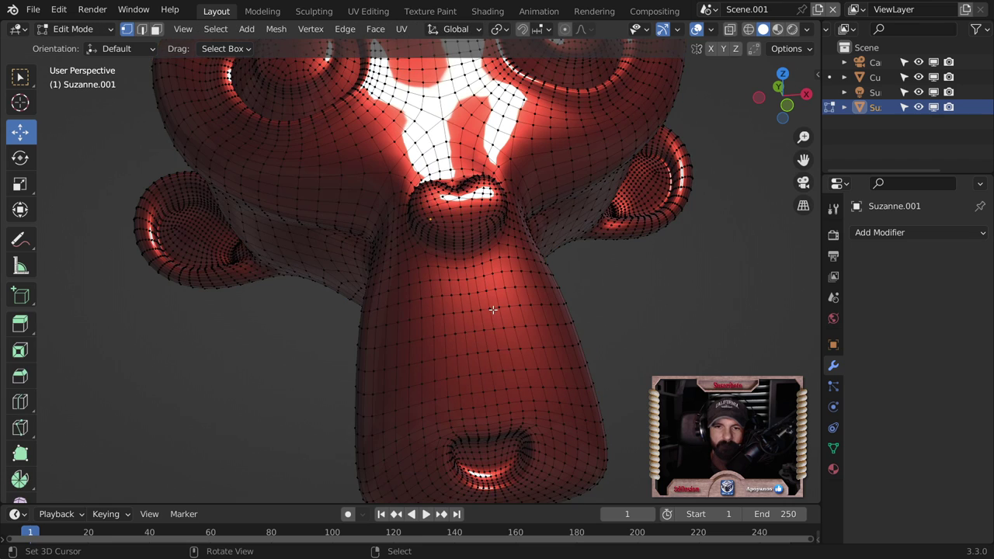
click(142, 29)
click(501, 328)
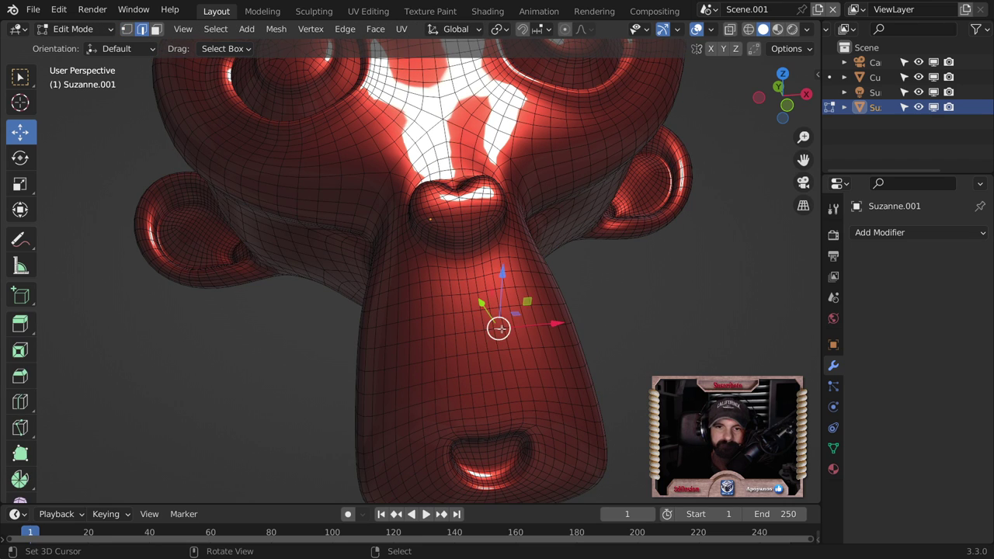
alt+click(500, 326)
click(501, 324)
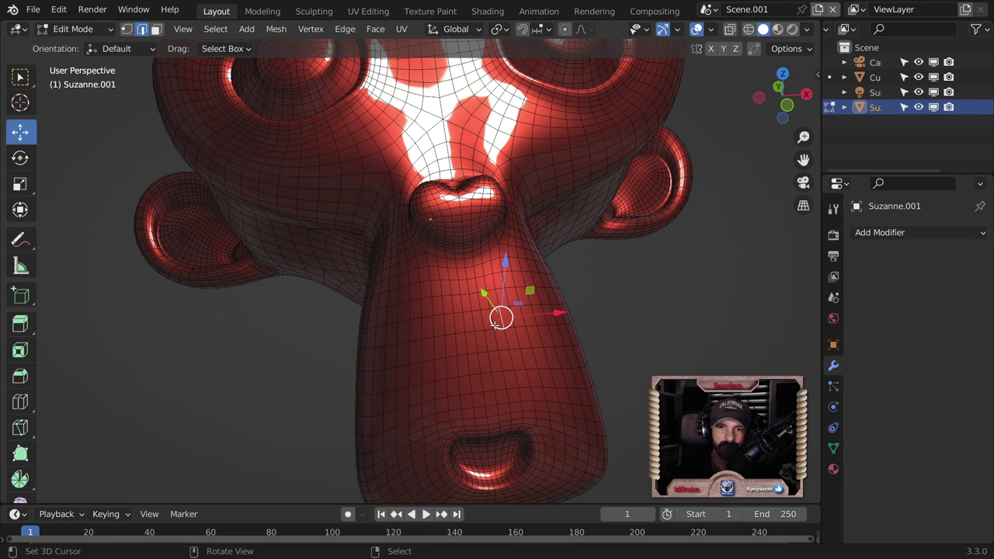
alt+click(496, 328)
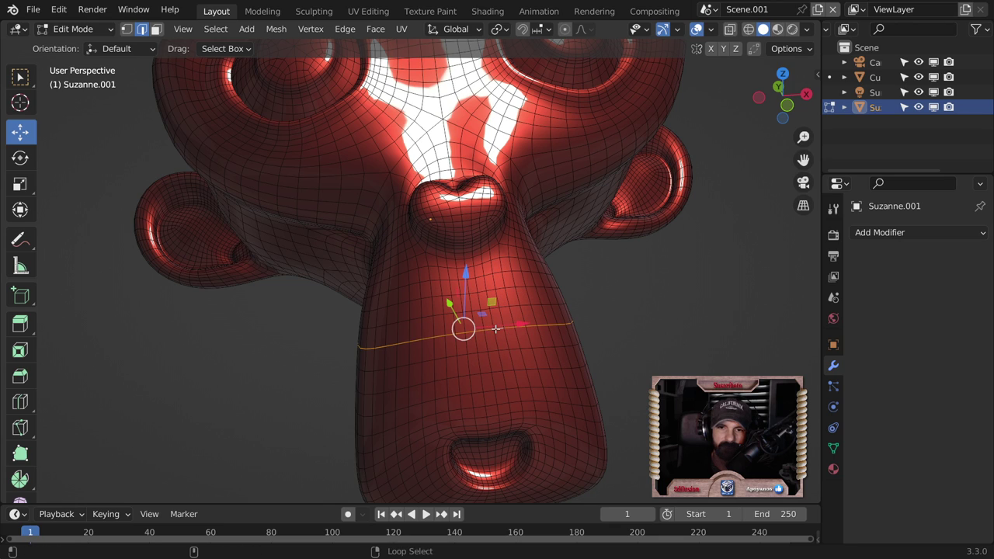
alt+shift+click(499, 351)
alt+shift+click(489, 292)
key(x)
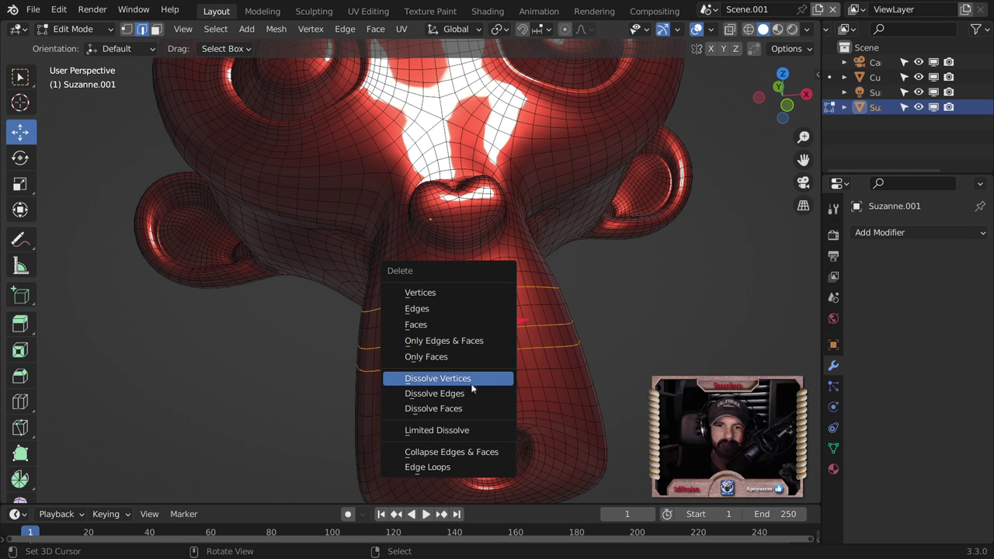
click(473, 392)
Step: Check the thinned nose from several angles, then return to editing the mesh
key(Tab)
scroll(584, 351, down, 3)
mouse_move(583, 350)
middle_down()
mouse_move(476, 361)
mouse_move(558, 341)
mouse_move(541, 337)
middle_up()
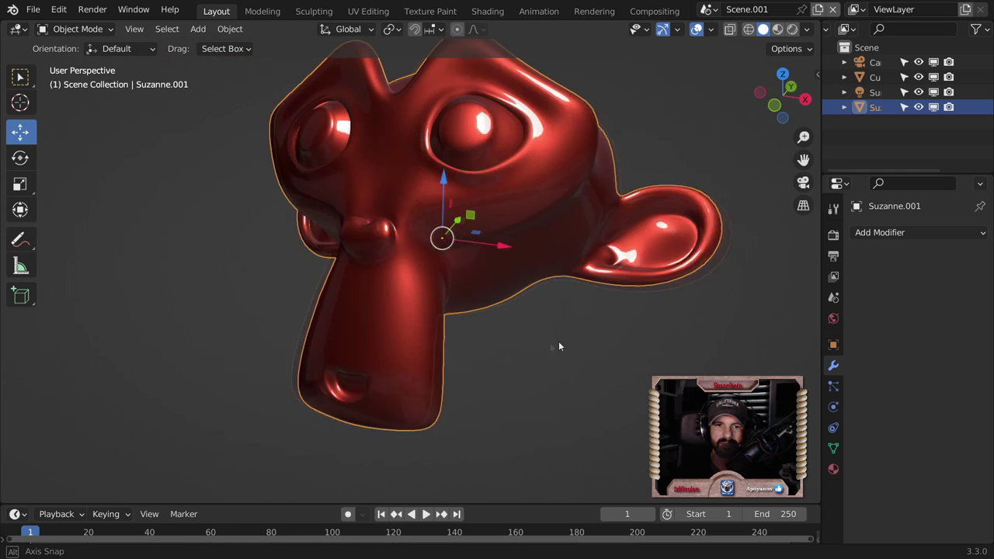
middle_drag(625, 272, 484, 290)
key(Tab)
middle_drag(557, 307, 464, 283)
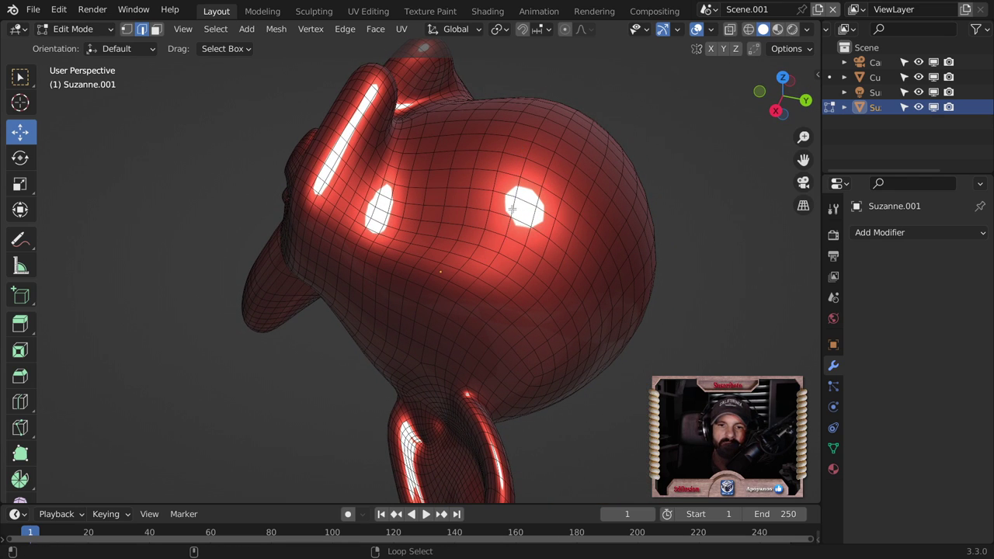
Step: Using X-ray from the side, dissolve another edge loop near Suzanne's ear
key(alt+z)
scroll(511, 207, down, 3)
mouse_move(512, 206)
middle_down()
mouse_move(590, 221)
mouse_move(606, 210)
middle_up()
key(alt+z)
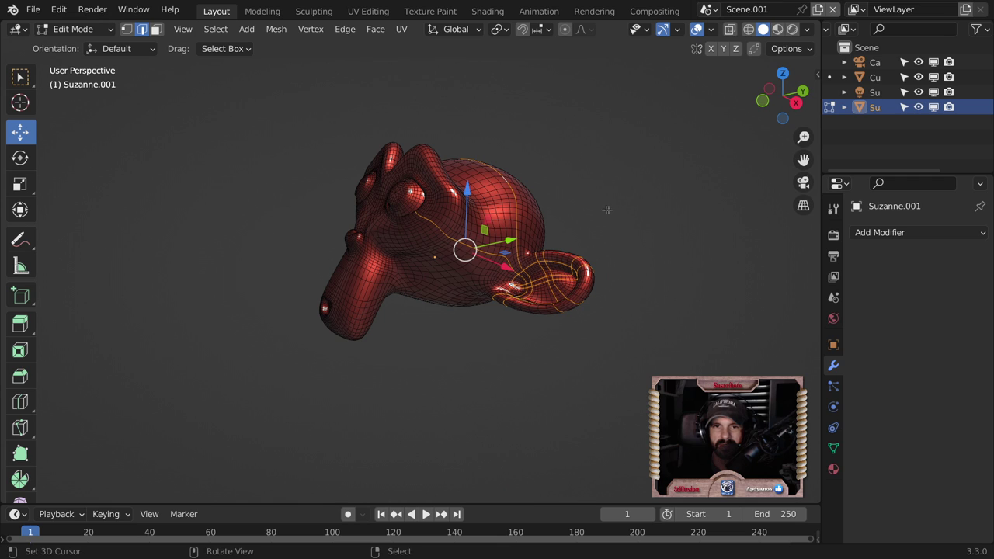
key(x)
click(595, 213)
mouse_move(614, 330)
middle_down()
mouse_move(496, 312)
mouse_move(571, 343)
mouse_move(621, 342)
mouse_move(647, 322)
mouse_move(628, 295)
mouse_move(544, 332)
middle_up()
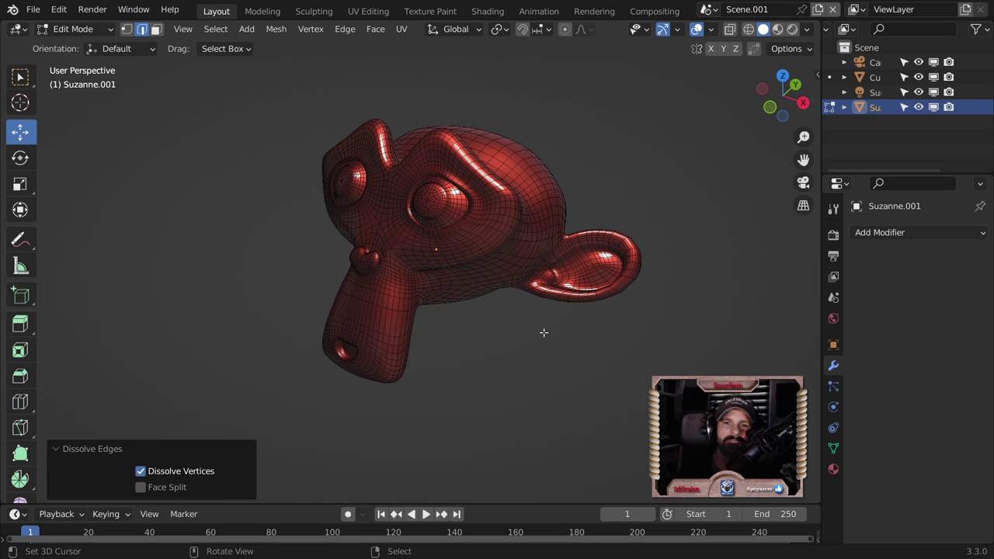
Step: Select the edge loop around Suzanne's eye socket and dissolve it
scroll(581, 340, up, 6)
mouse_move(548, 299)
middle_down()
mouse_move(541, 231)
mouse_move(526, 201)
mouse_move(455, 157)
middle_up()
alt+click(435, 115)
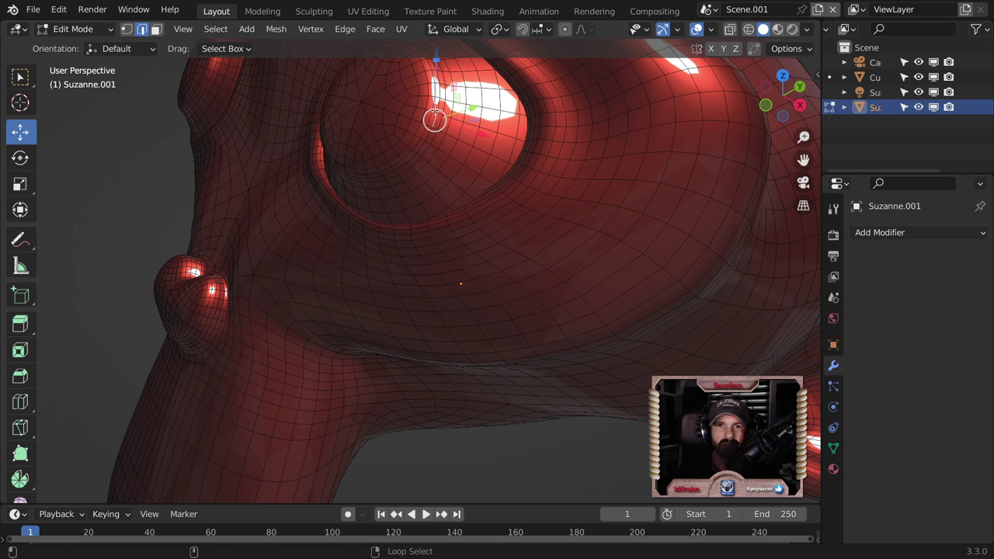
alt+click(434, 120)
click(434, 122)
alt+click(433, 122)
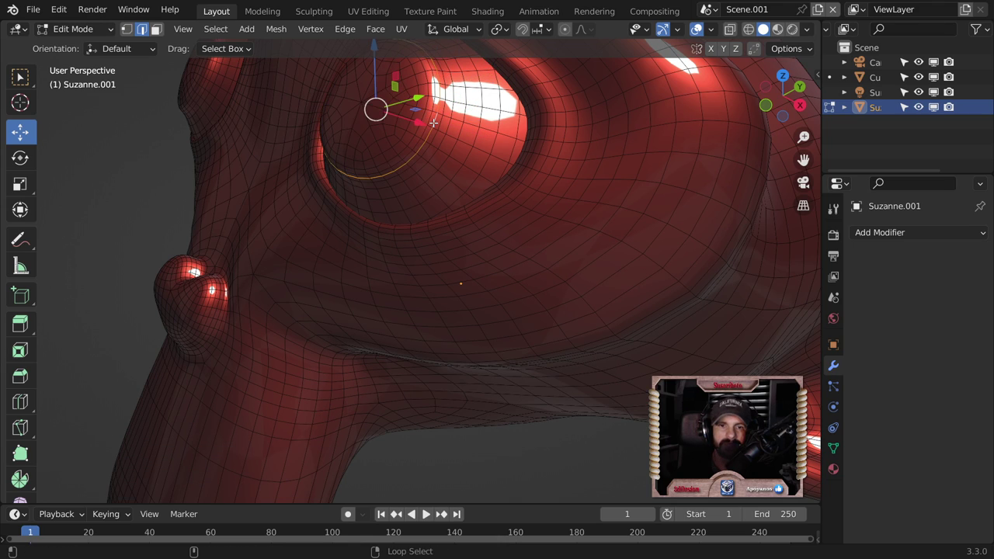
key(x)
click(433, 133)
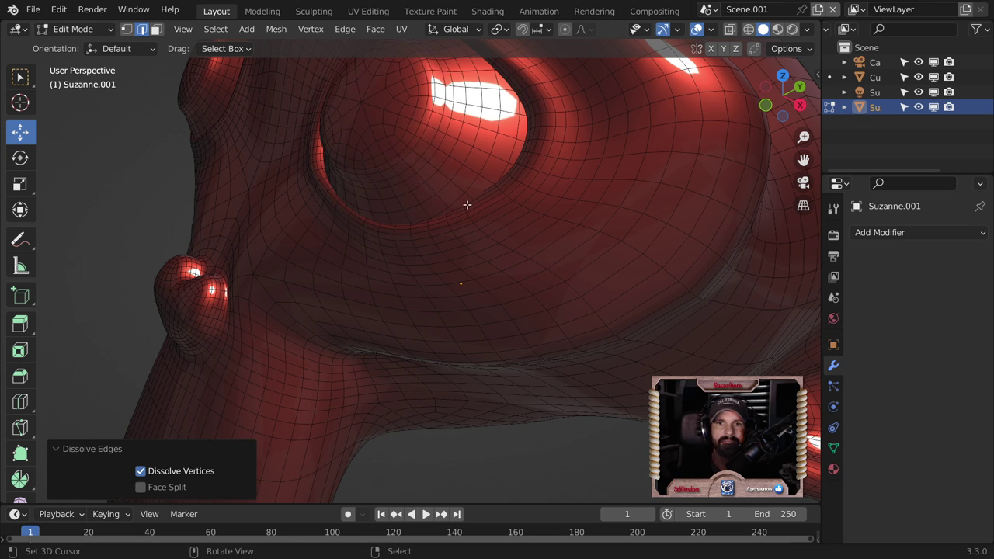
Step: Orbit back to a front view of Suzanne and return to Object Mode
scroll(467, 204, down, 5)
mouse_move(467, 204)
middle_down()
mouse_move(528, 244)
mouse_move(501, 235)
middle_up()
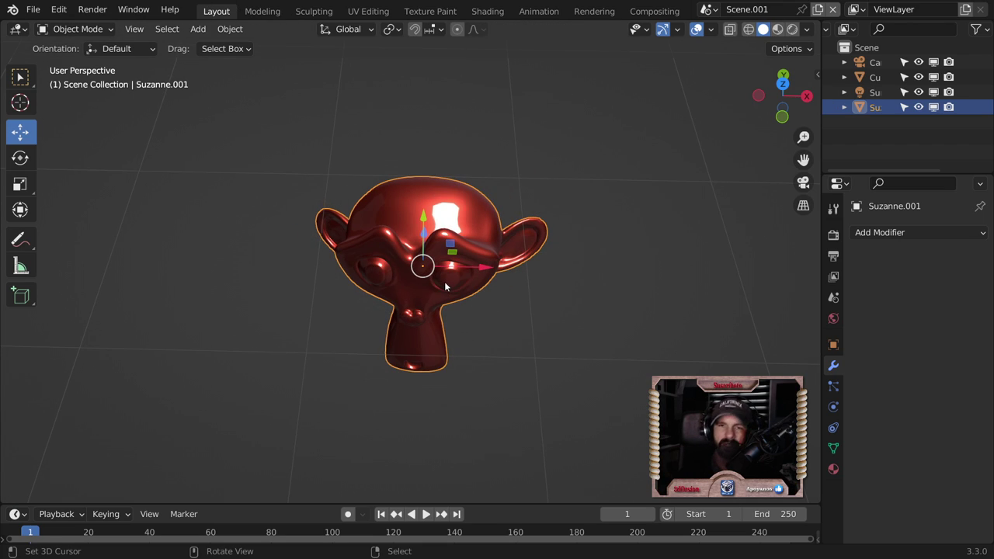
key(Tab)
key(Tab)
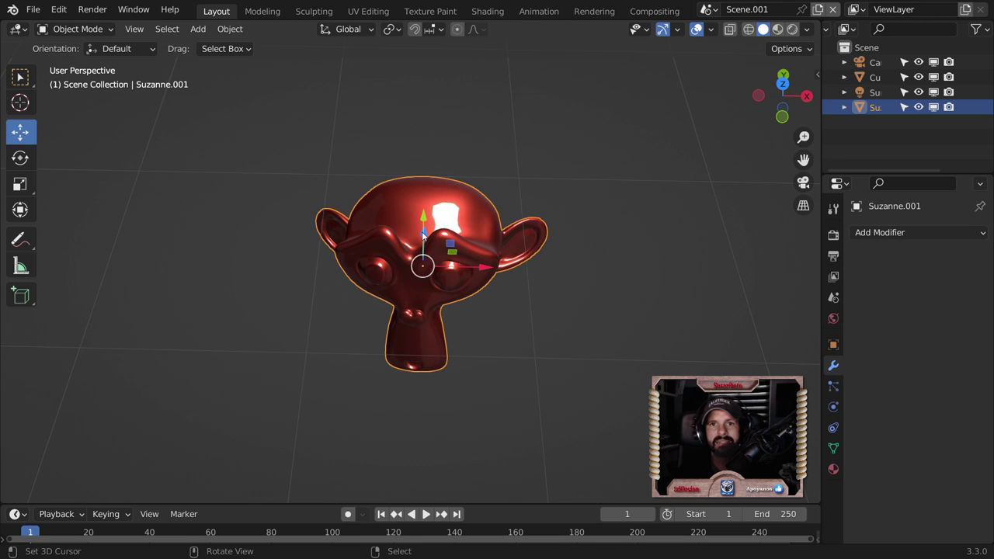
Step: Delete Suzanne and add a new cube mesh
key(Delete)
scroll(435, 270, down, 2)
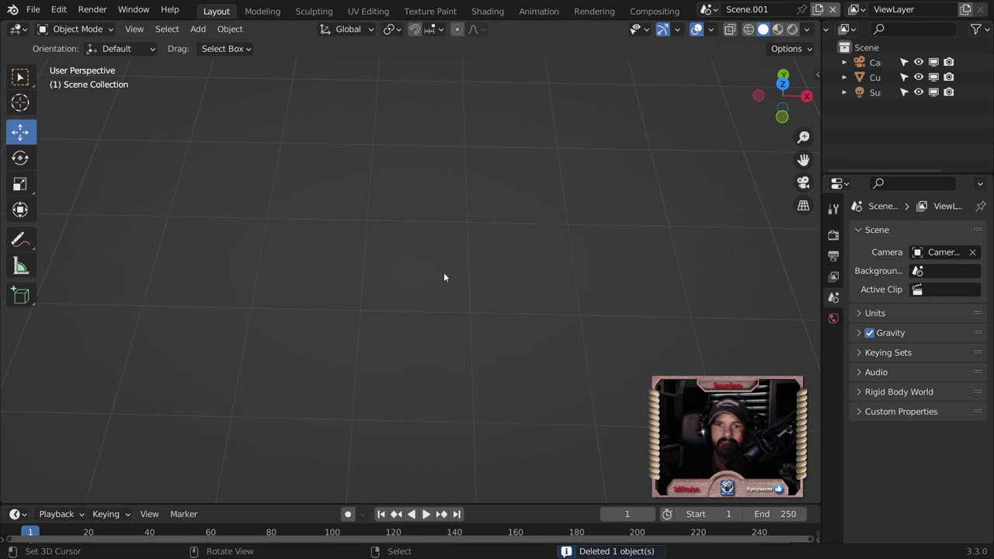
key(shift+a)
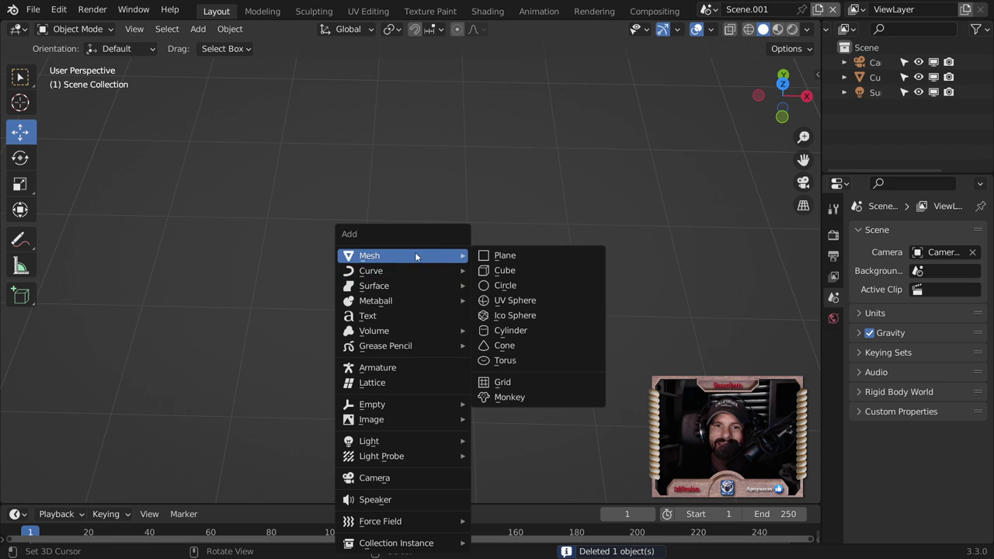
click(503, 270)
Step: Bevel all the cube's edges 0.0378 m with one segment and Harden Normals
key(Tab)
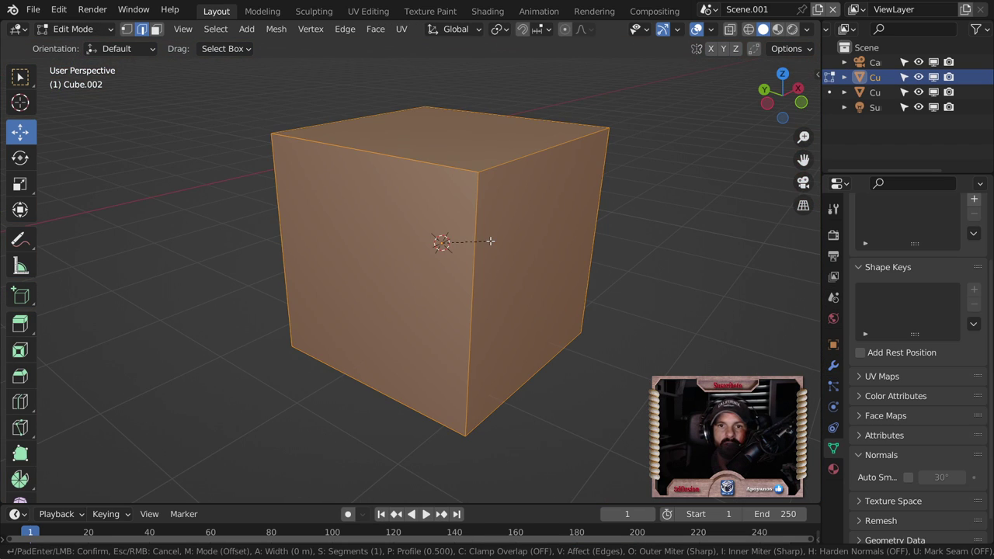
key(ctrl+b)
click(442, 242)
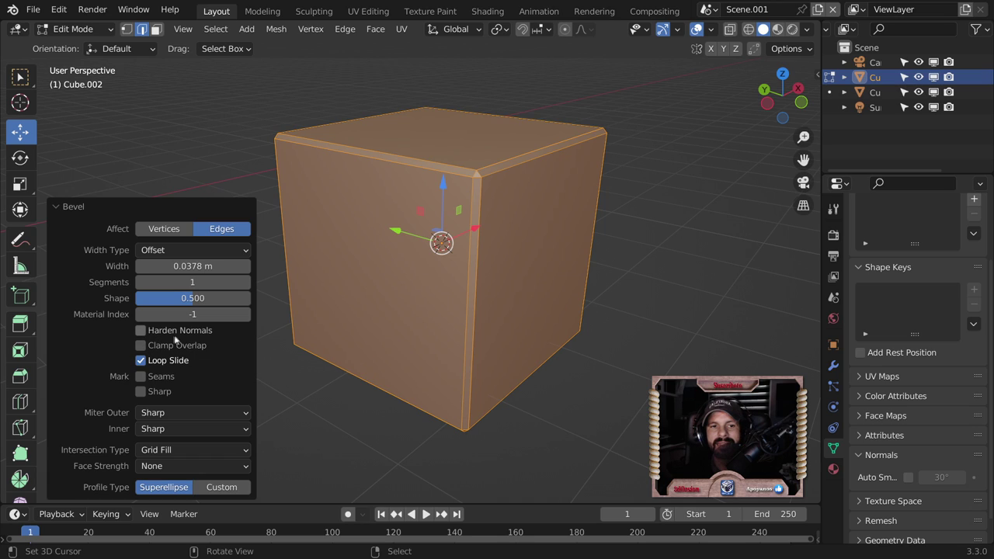
click(141, 330)
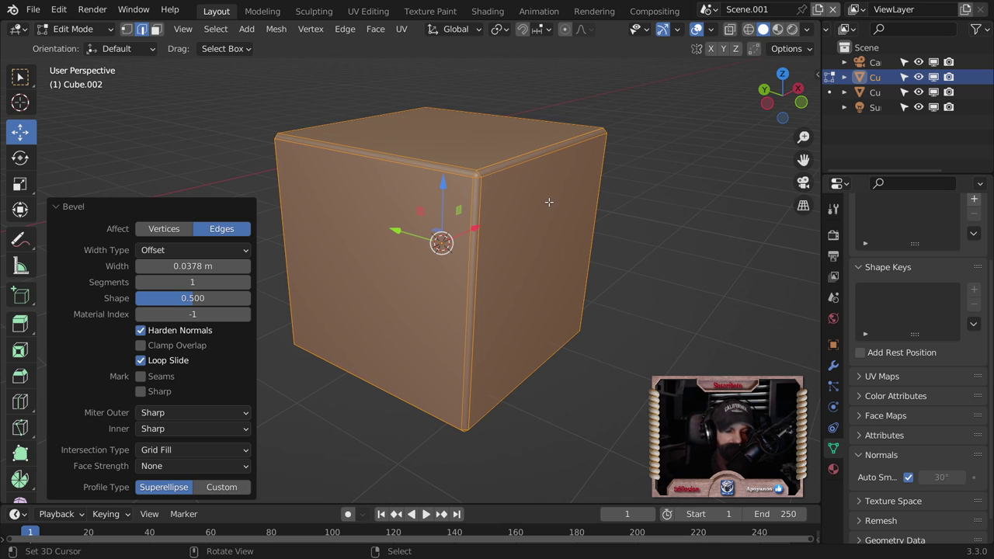
key(Tab)
Step: Scale the bevelled cube to about half size and move it to the upper left
middle_drag(667, 254, 561, 272)
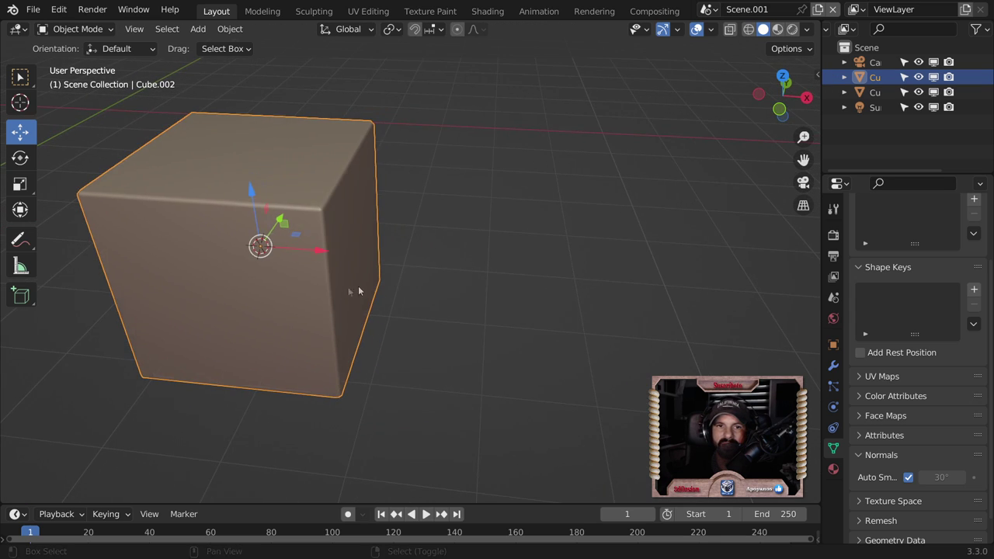
scroll(358, 285, down, 4)
mouse_move(484, 273)
middle_down()
mouse_move(555, 231)
mouse_move(477, 274)
middle_up()
key(Tab)
scroll(534, 212, up, 3)
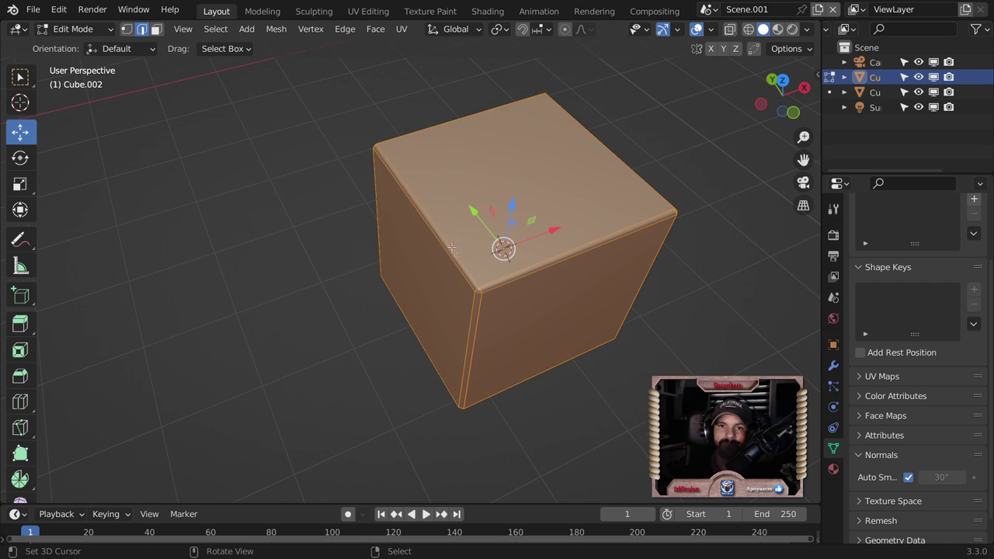
key(s)
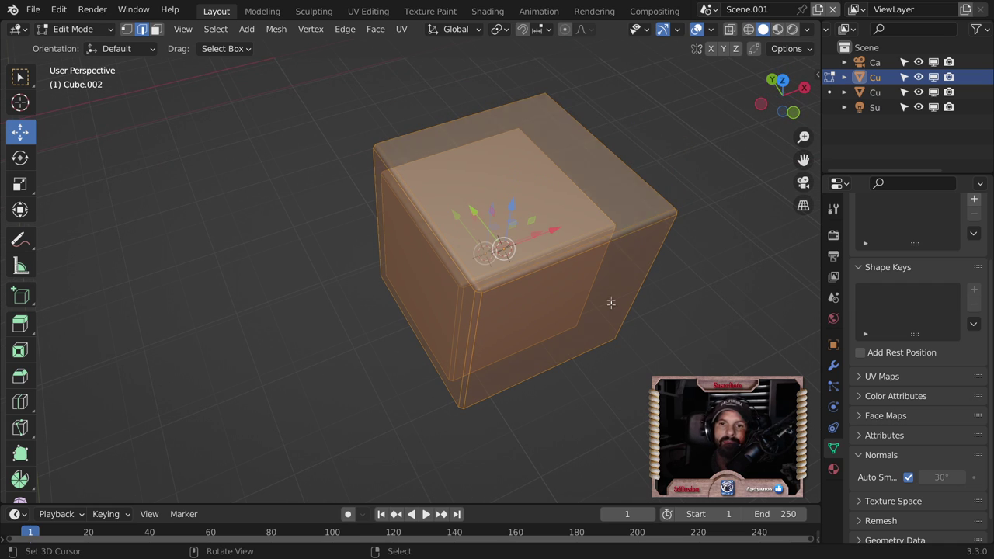
click(605, 299)
key(Tab)
key(g)
click(409, 238)
Step: Delete the selected cube and bring up the Add mesh list
key(Delete)
key(shift+a)
click(546, 205)
key(shift+a)
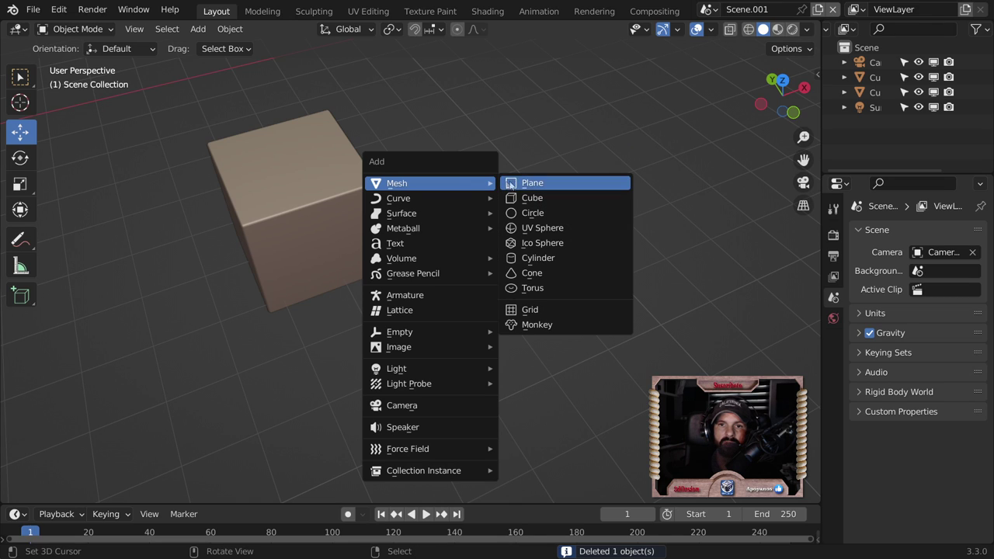
Step: Add a second cube with a Subdivision Surface modifier at viewport level 2
click(531, 198)
key(Tab)
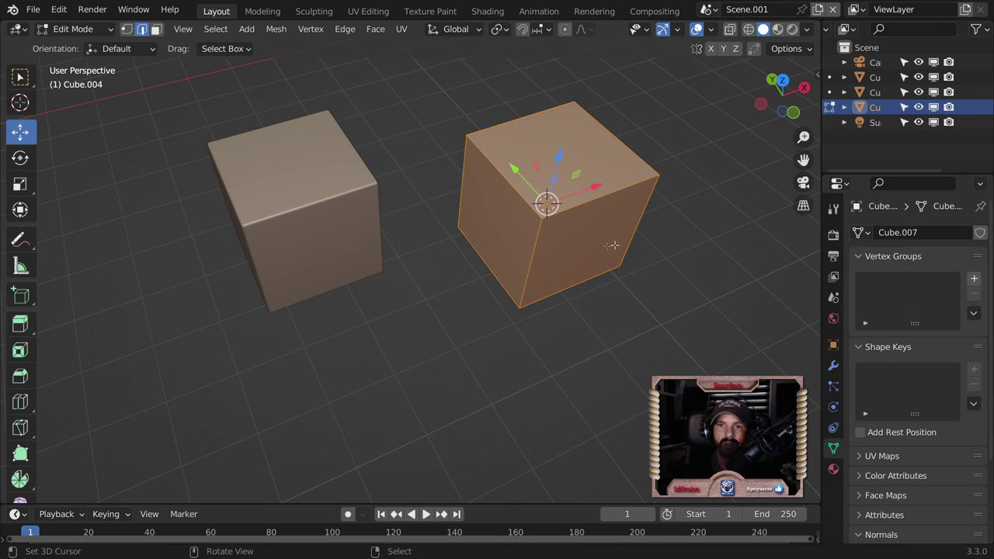
click(833, 365)
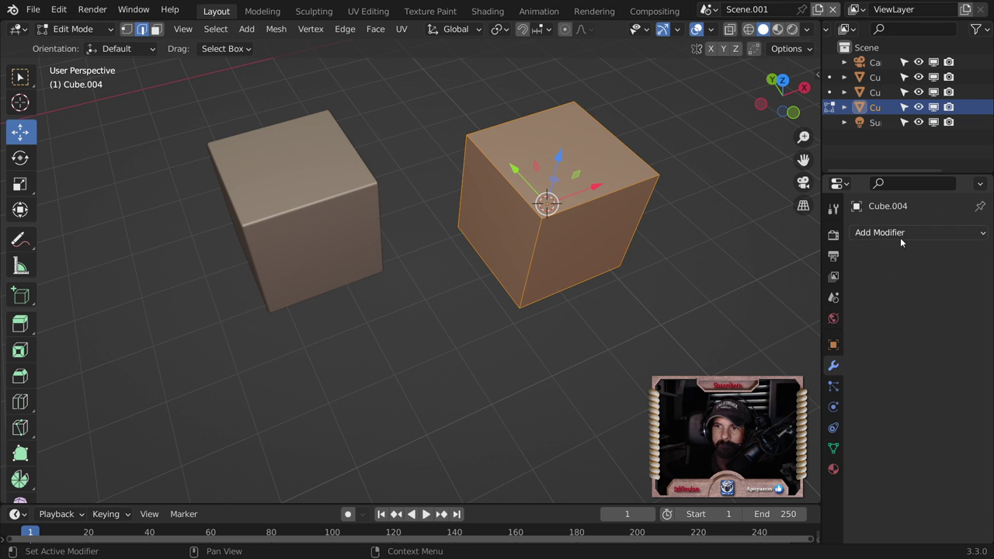
click(900, 233)
click(713, 503)
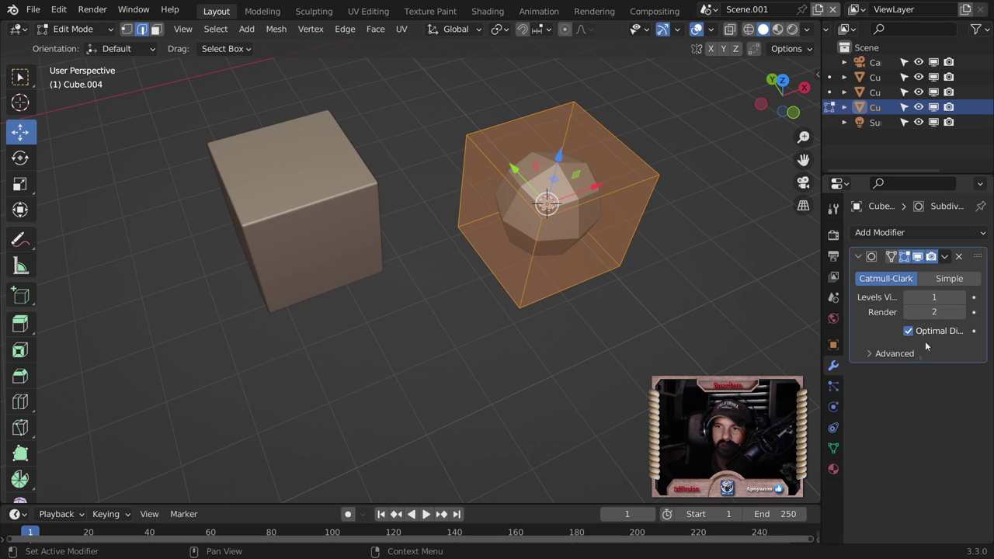
click(961, 297)
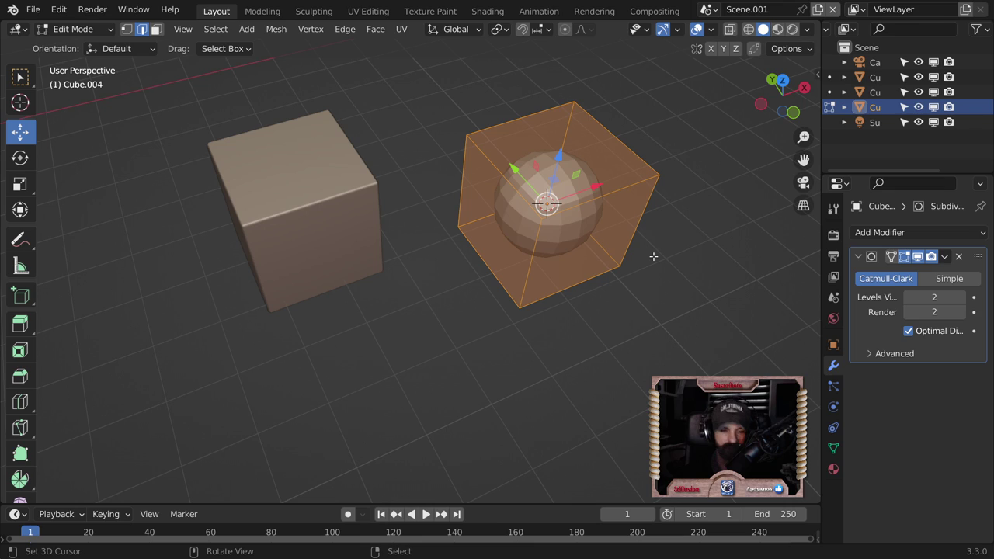
Step: Bevel the cube's edges 0.0603 m with two segments as support edges
key(ctrl+b)
scroll(659, 262, up, 2)
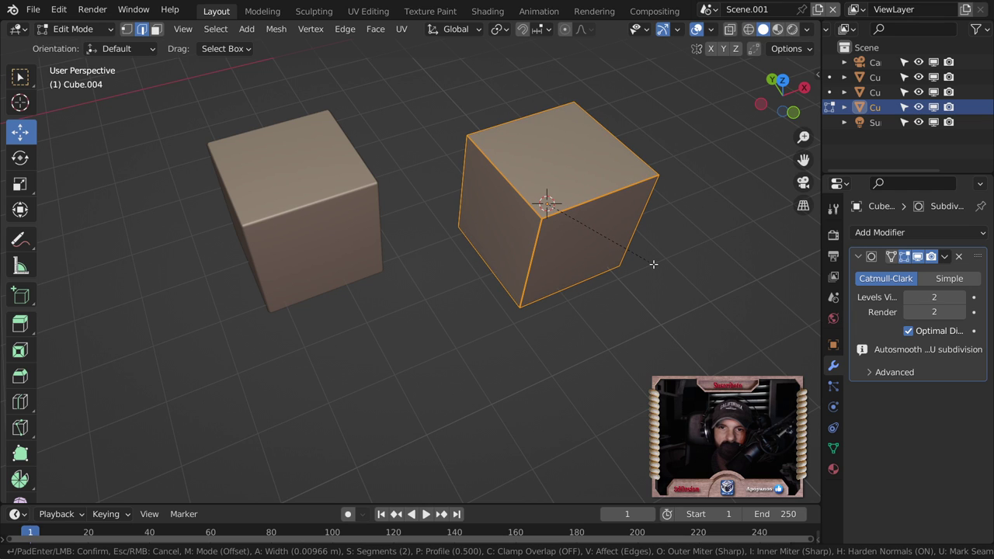
click(653, 264)
mouse_move(654, 264)
middle_down()
mouse_move(587, 240)
mouse_move(592, 178)
mouse_move(468, 185)
mouse_move(452, 223)
middle_up()
key(Tab)
scroll(451, 216, up, 2)
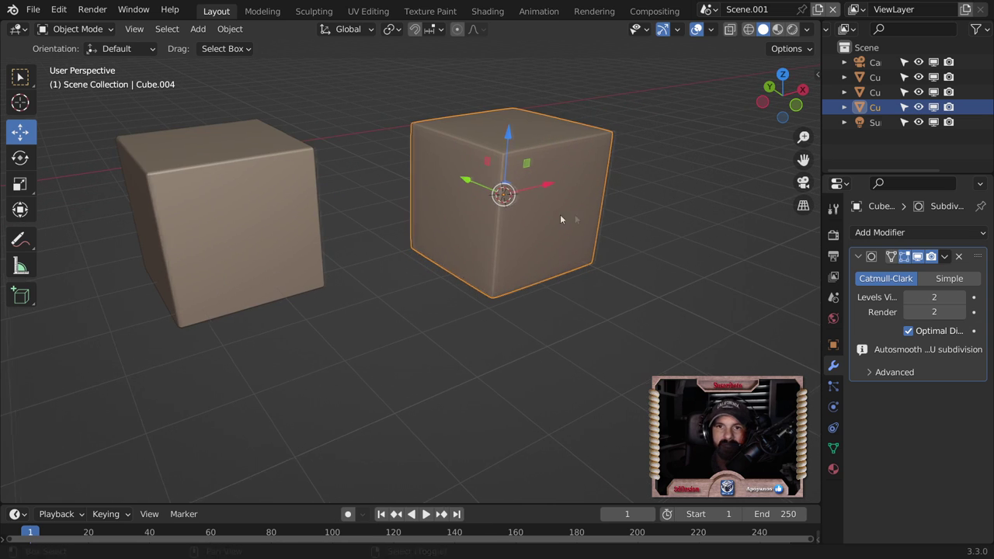
Step: Inspect both cubes, pan the view, and select the subdivided right cube
shift+middle_drag(560, 214, 447, 218)
ctrl+scroll(447, 217, up, 4)
key(Tab)
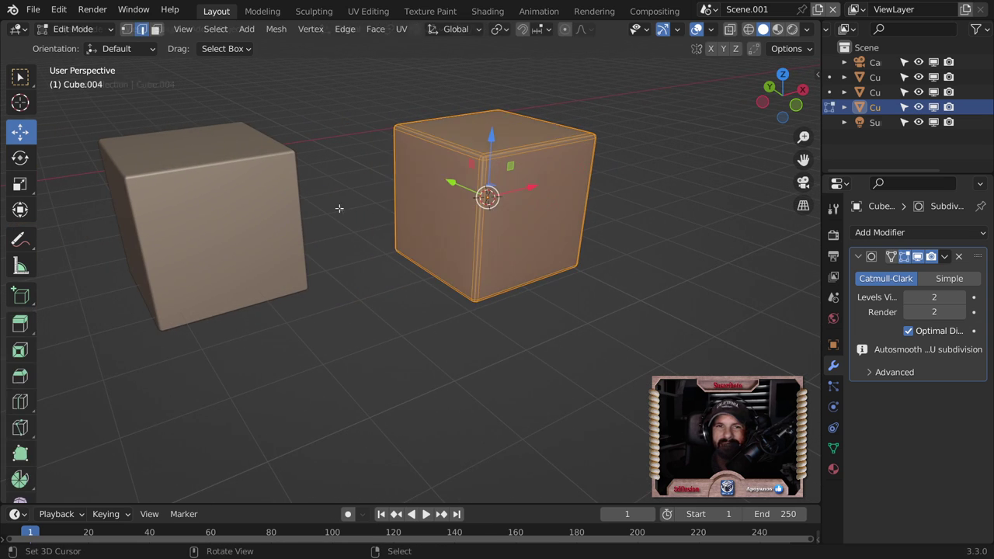
key(Tab)
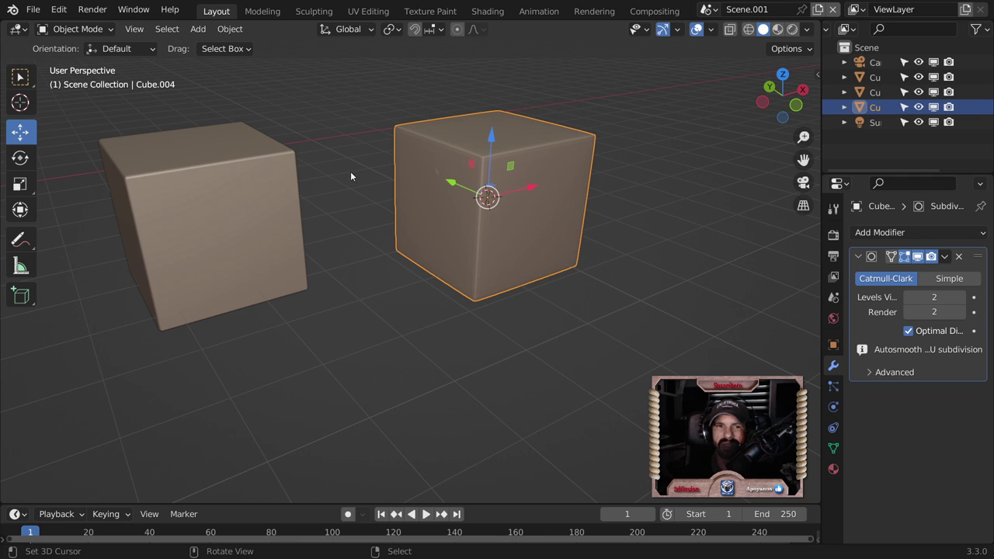
click(264, 206)
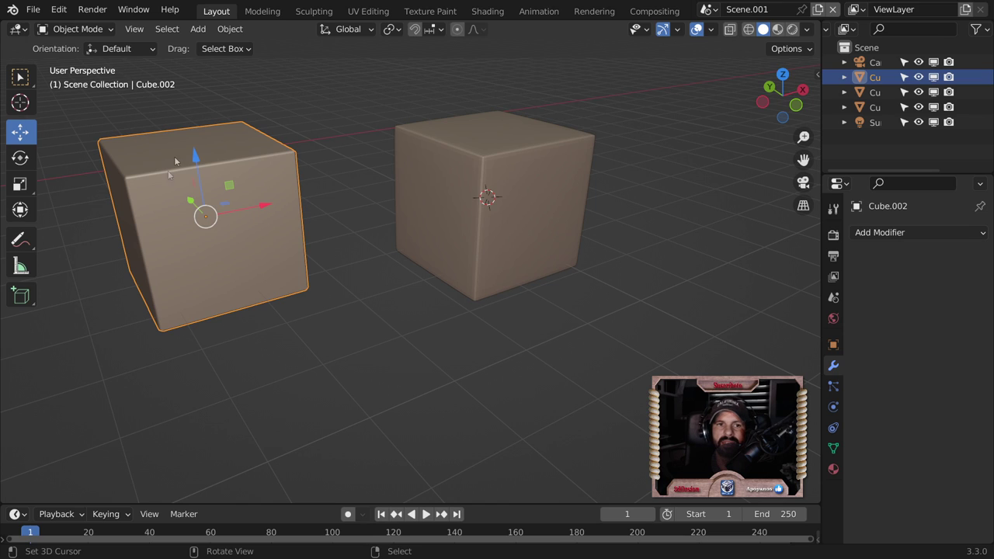
shift+middle_drag(339, 394, 466, 378)
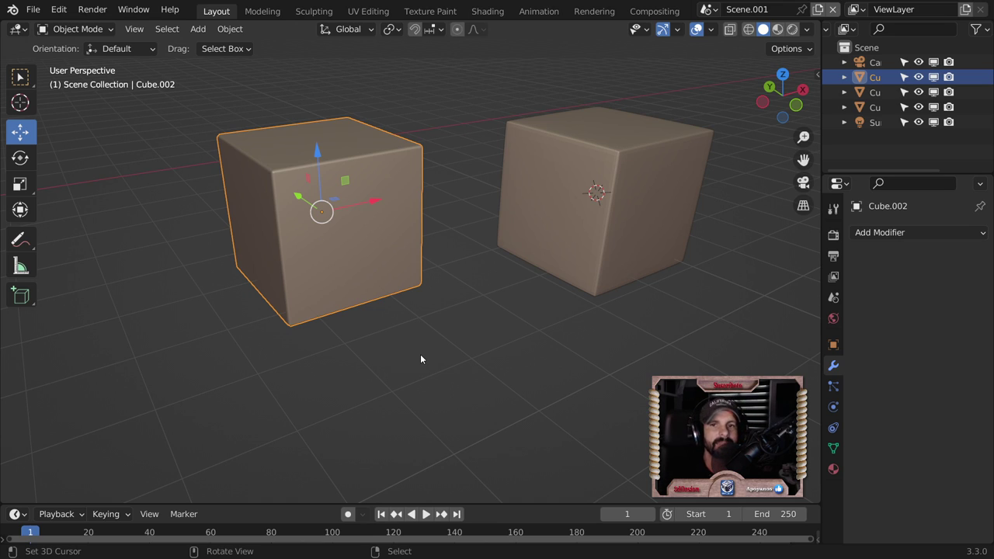
click(574, 246)
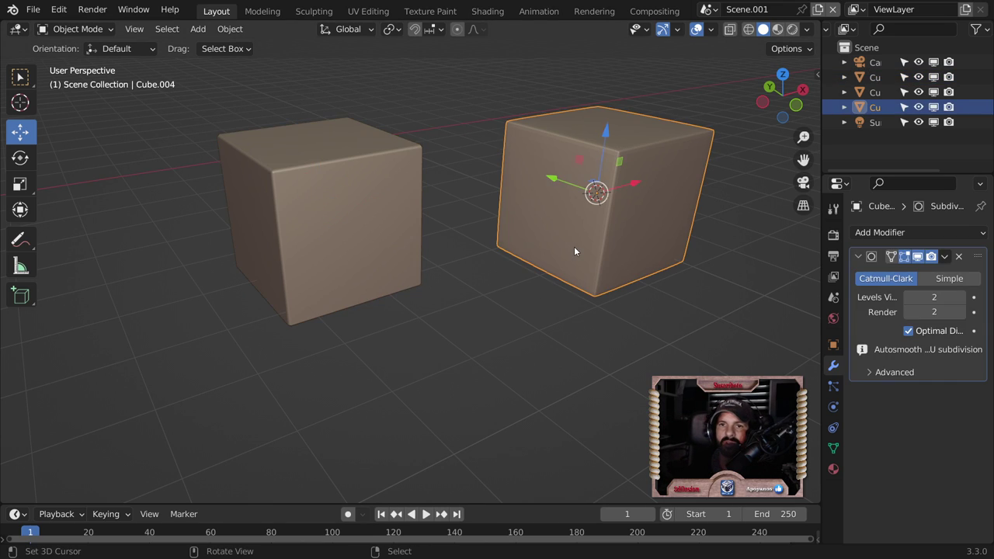
Step: Apply the right cube's Subdivision modifier and view its dense mesh in Edit Mode
click(944, 256)
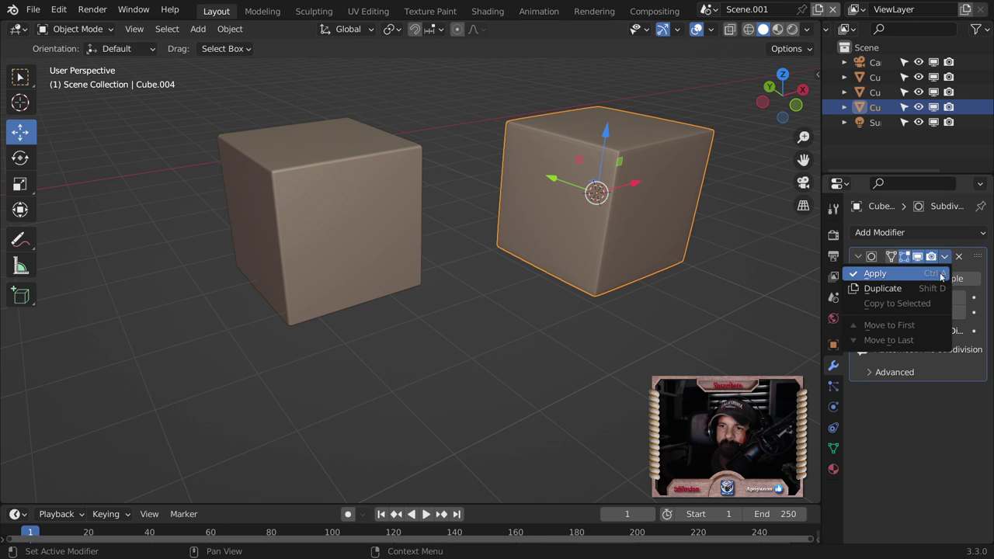
click(916, 275)
key(Tab)
shift+middle_drag(559, 299, 443, 330)
key(Tab)
Step: Inspect the left bevelled cube's mesh in Edit Mode and return to Object Mode
click(254, 247)
key(Tab)
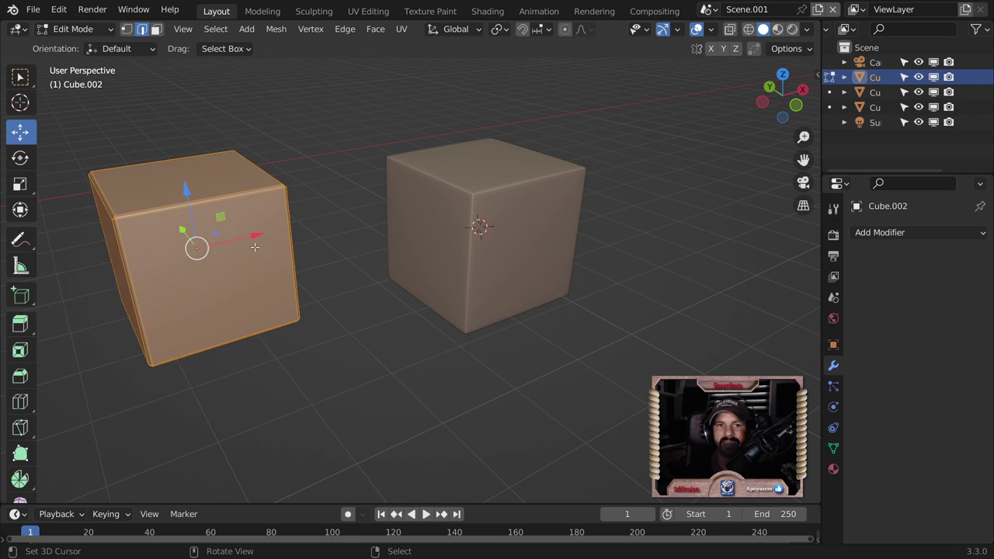
scroll(335, 292, down, 3)
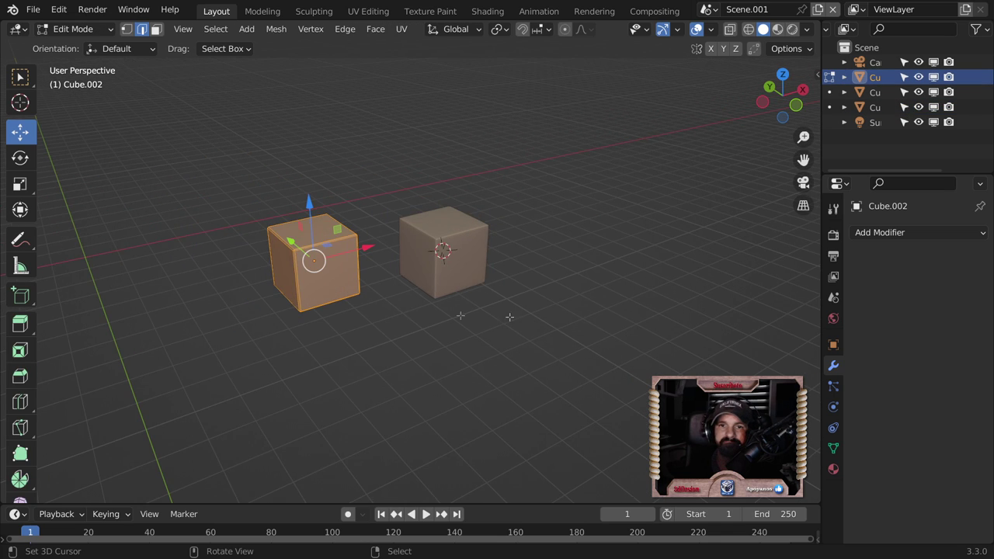
middle_drag(459, 315, 503, 321)
key(Tab)
key(shift+a)
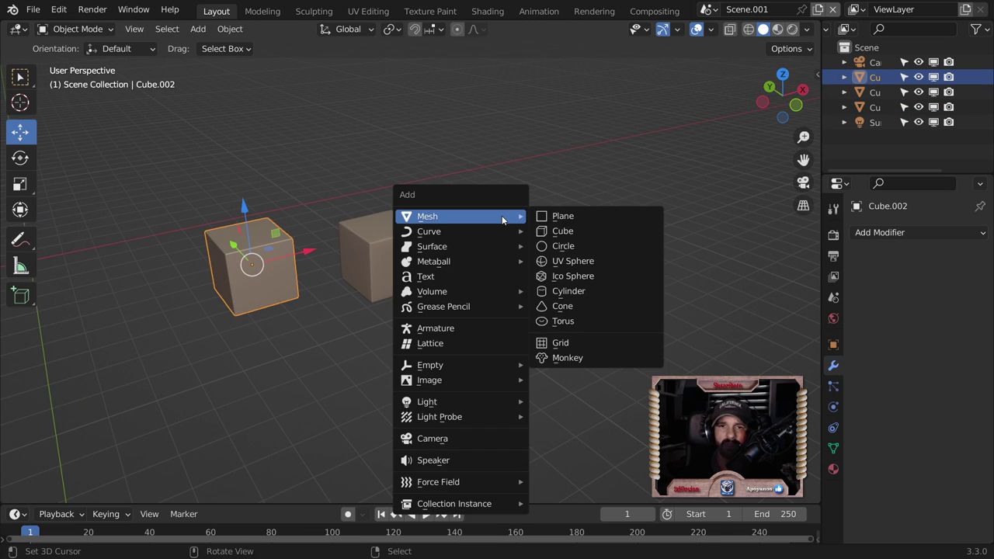
Step: Add a third cube and give it a Bevel modifier
click(560, 226)
middle_drag(560, 278, 584, 273)
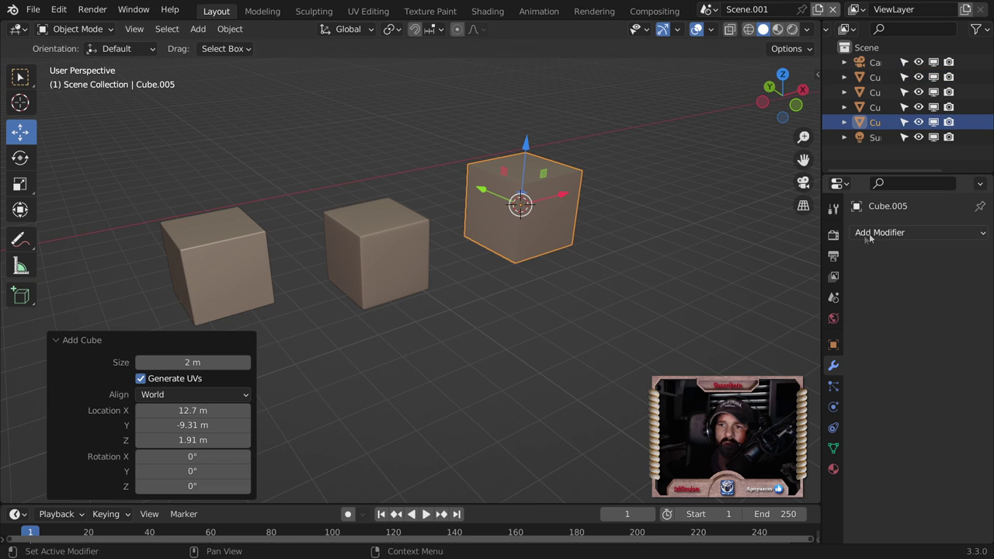
click(868, 233)
click(687, 290)
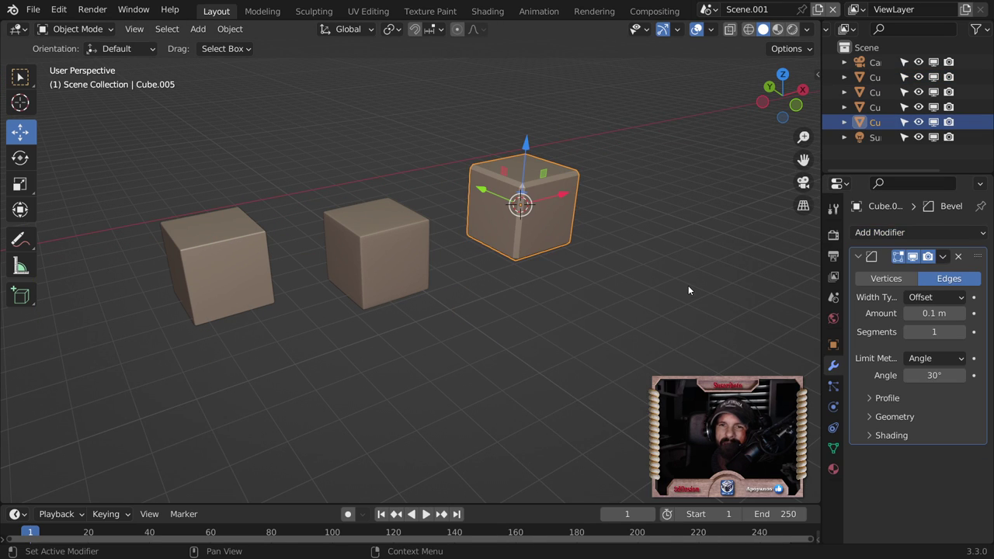
scroll(647, 256, up, 2)
scroll(647, 256, up, 2)
middle_drag(647, 256, 526, 304)
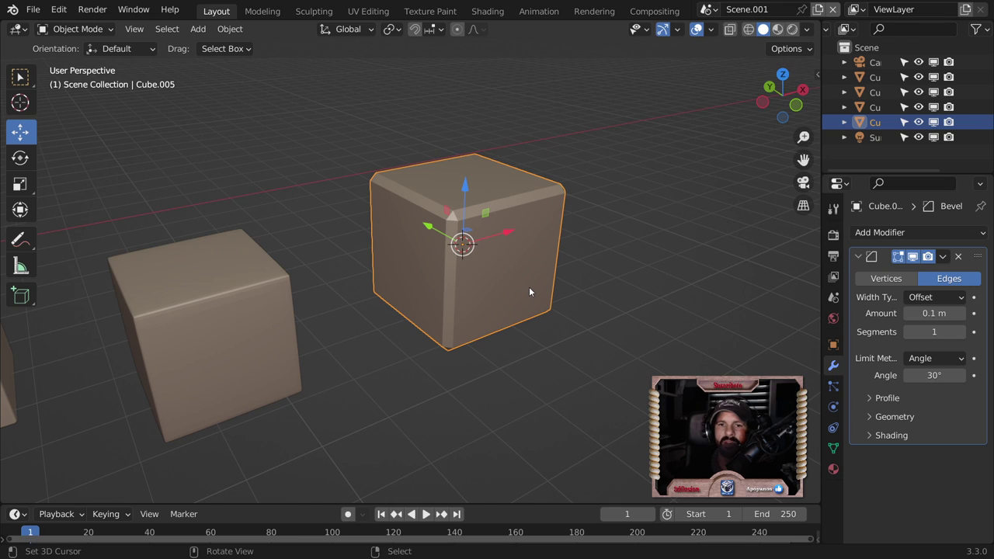
Step: Set the bevel amount to 0.08 m with 1 segment, then select the left cube
mouse_move(939, 313)
mouse_down()
mouse_move(916, 313)
mouse_move(935, 313)
mouse_up()
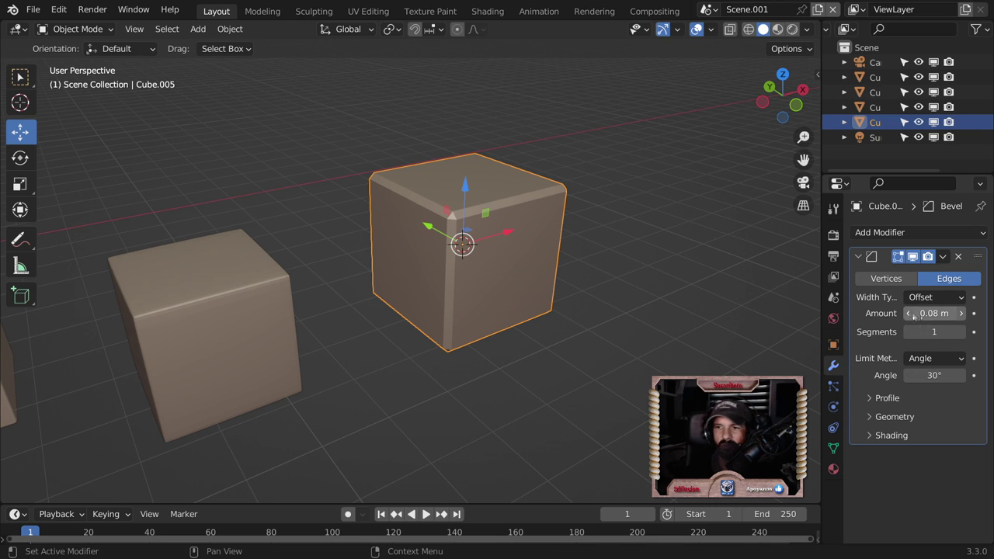
click(963, 332)
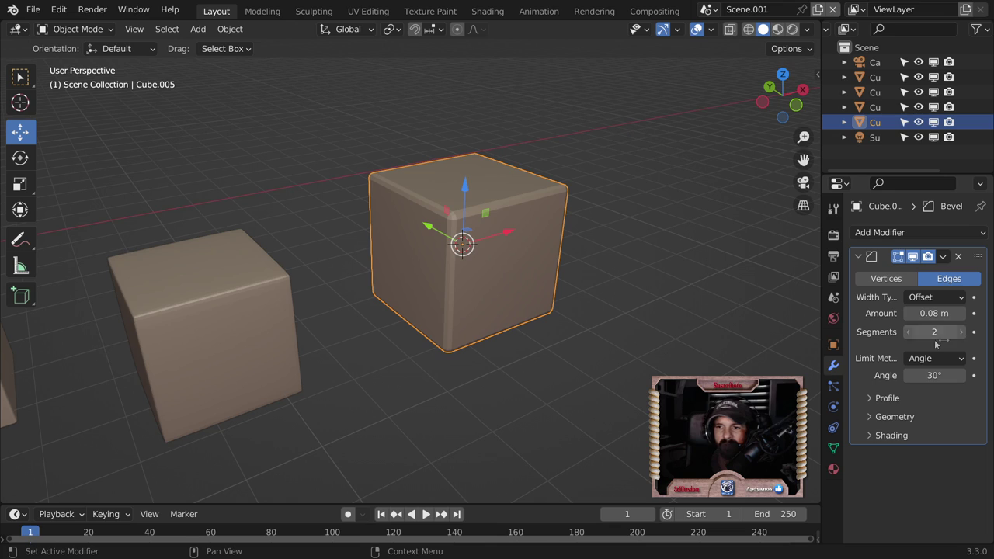
click(907, 332)
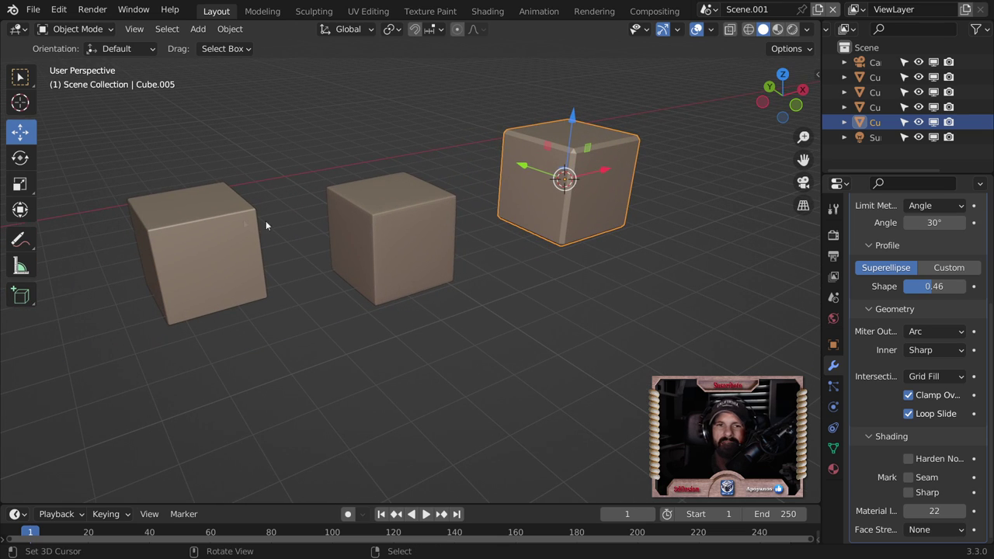
click(226, 215)
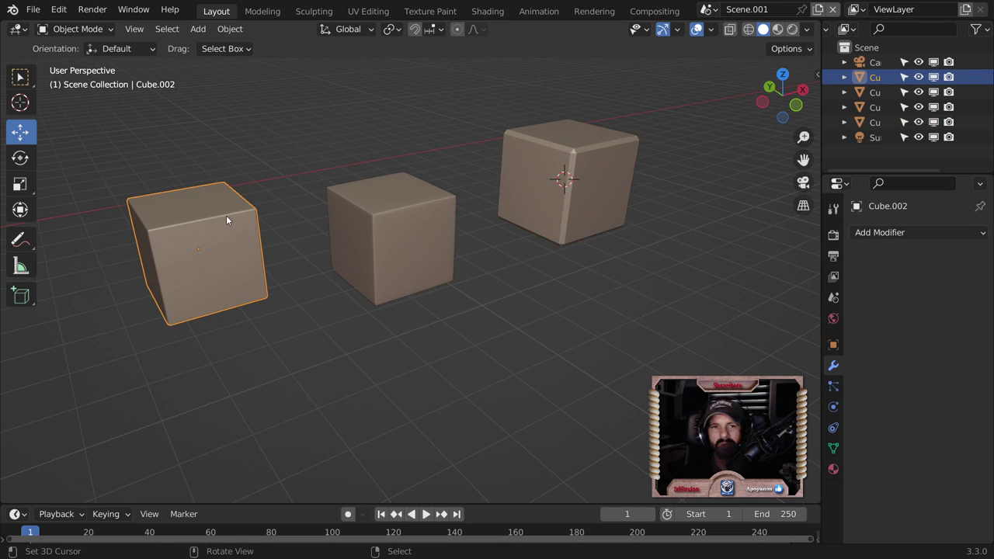
Step: Give the right cube's Bevel modifier 3 segments and shade the cube smooth
middle_drag(389, 329, 422, 271)
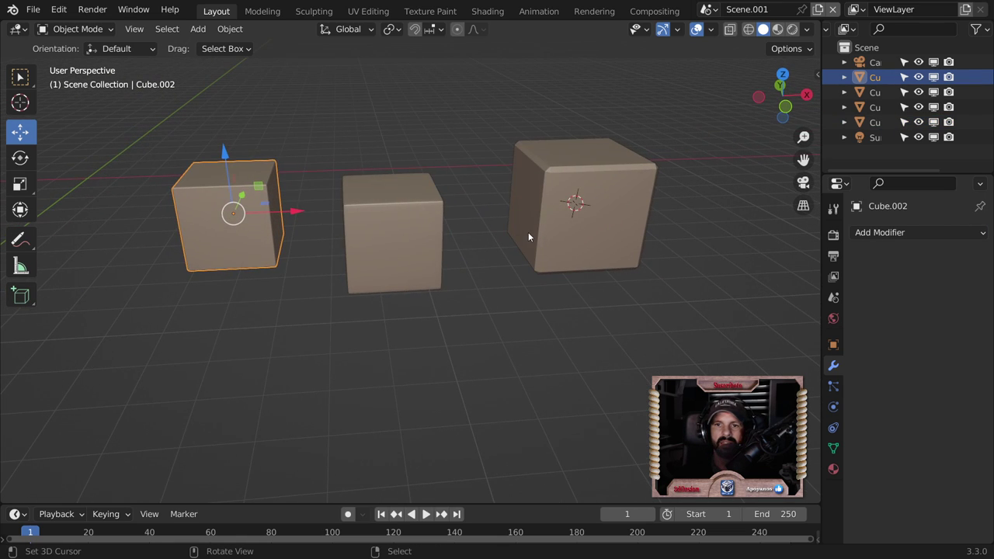
click(562, 236)
click(961, 332)
click(962, 332)
scroll(672, 258, up, 2)
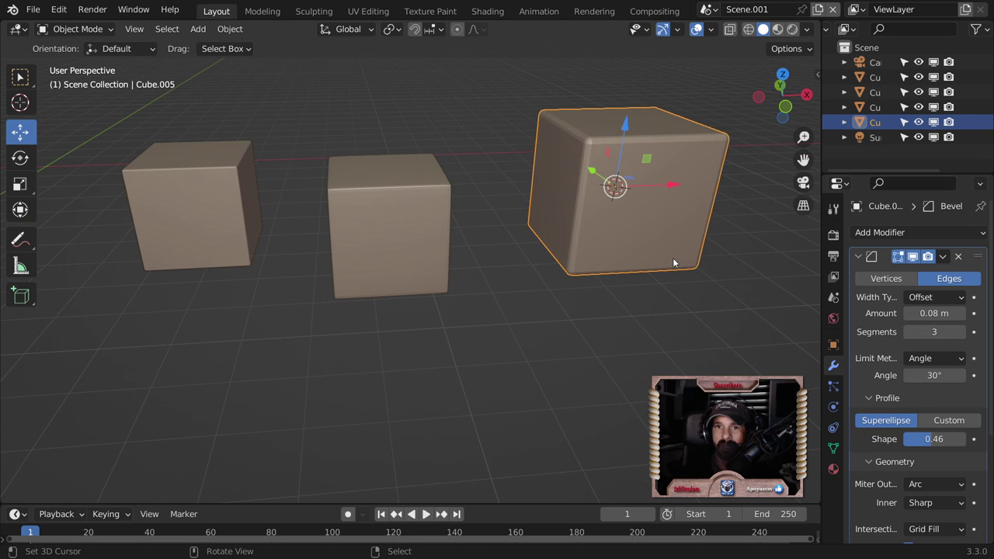
scroll(674, 257, down, 1)
right_click(635, 223)
click(635, 224)
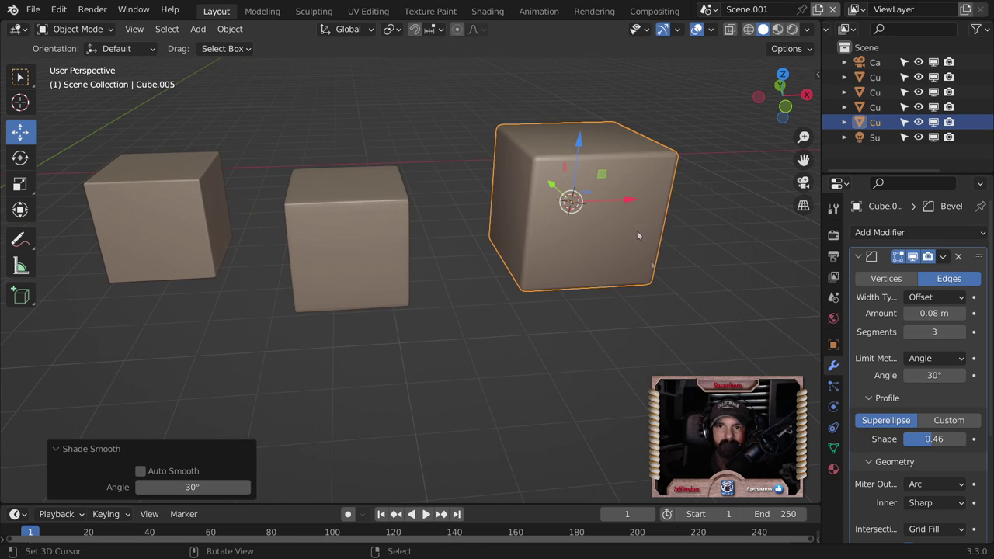
Step: Apply the Bevel modifier and inspect the resulting mesh in Edit Mode
scroll(676, 292, down, 1)
middle_drag(676, 297, 627, 287)
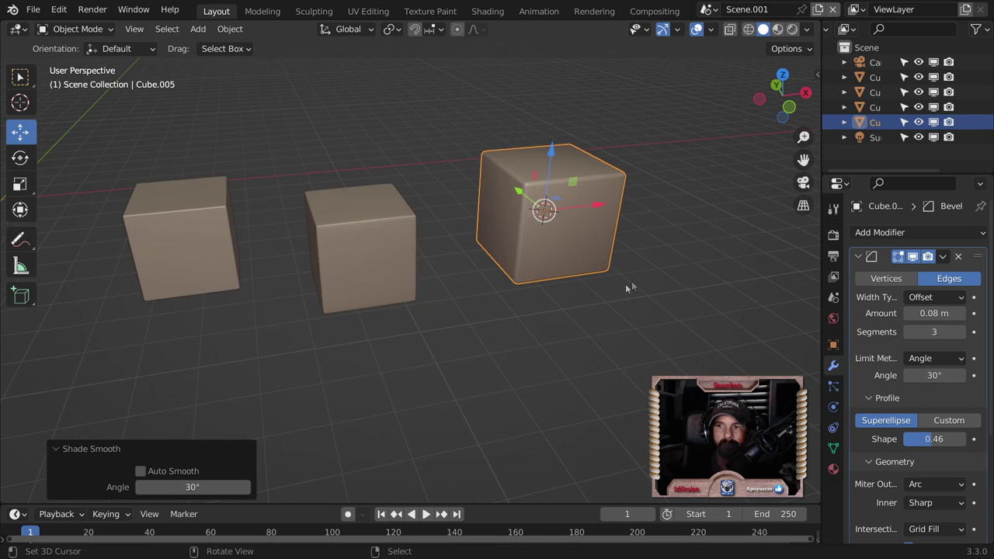
click(942, 256)
click(862, 275)
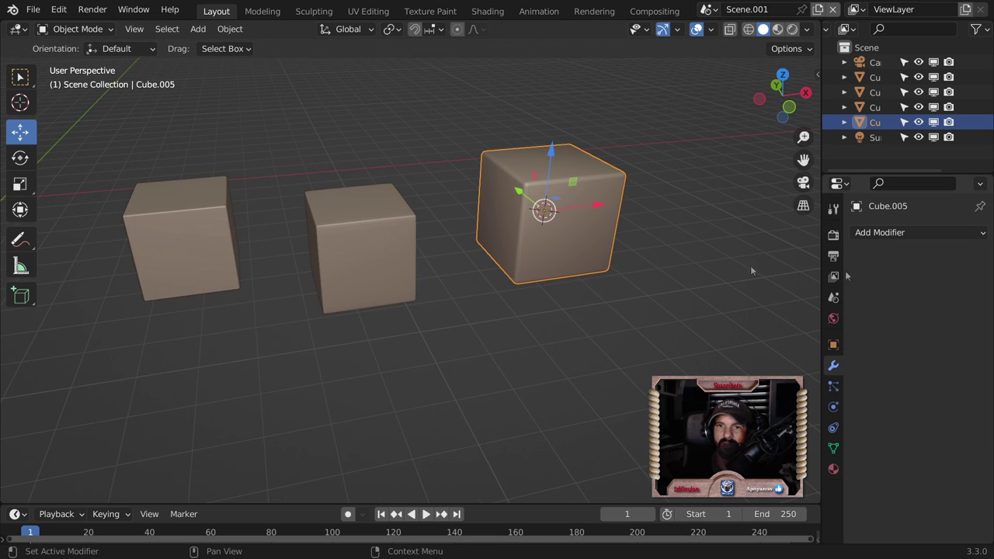
key(Tab)
scroll(611, 236, up, 2)
scroll(610, 233, up, 2)
scroll(610, 233, up, 1)
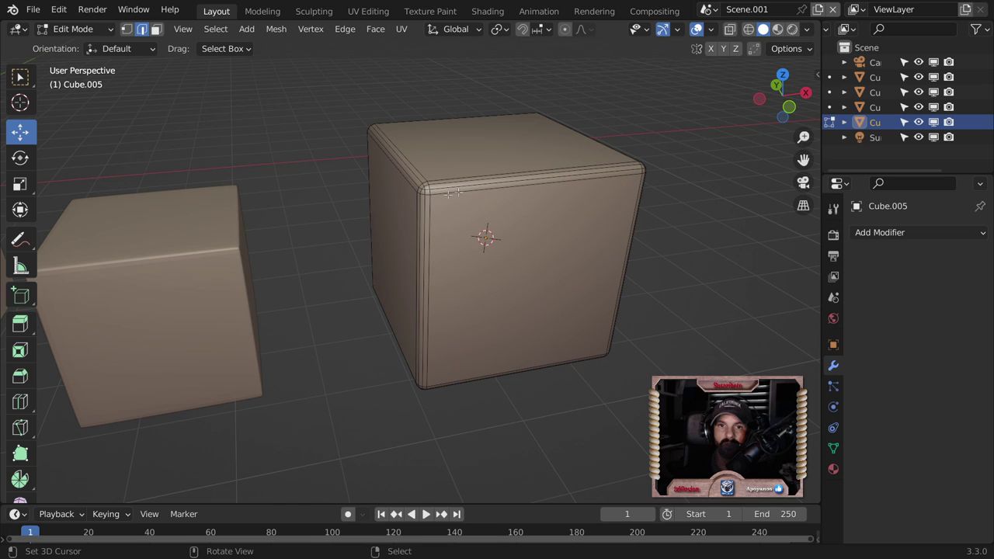
scroll(423, 292, down, 3)
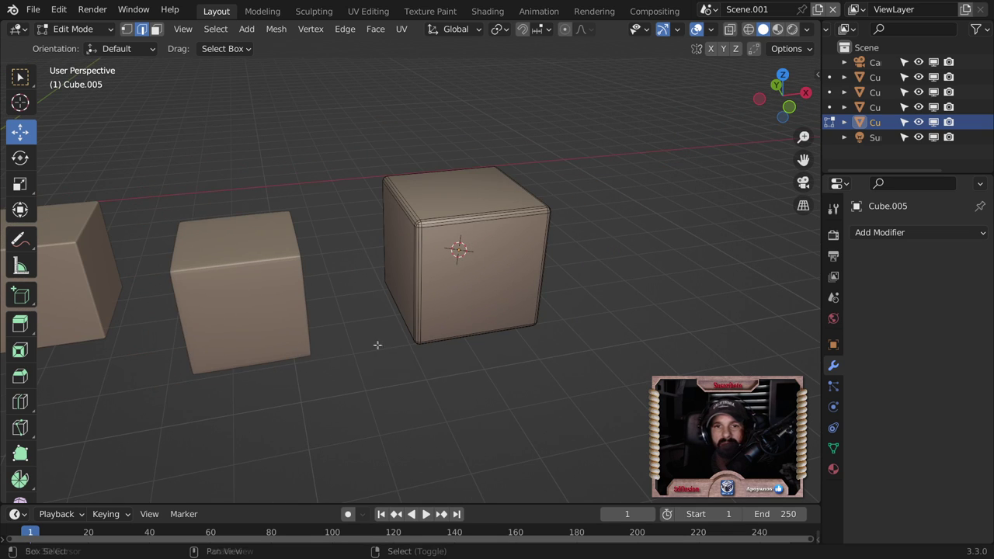
shift+middle_drag(377, 344, 533, 305)
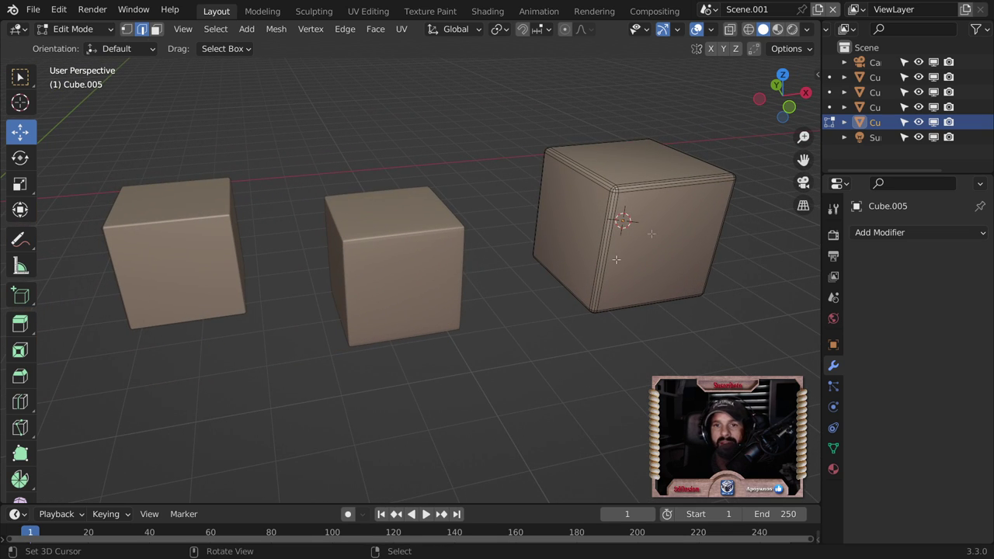
scroll(489, 175, down, 1)
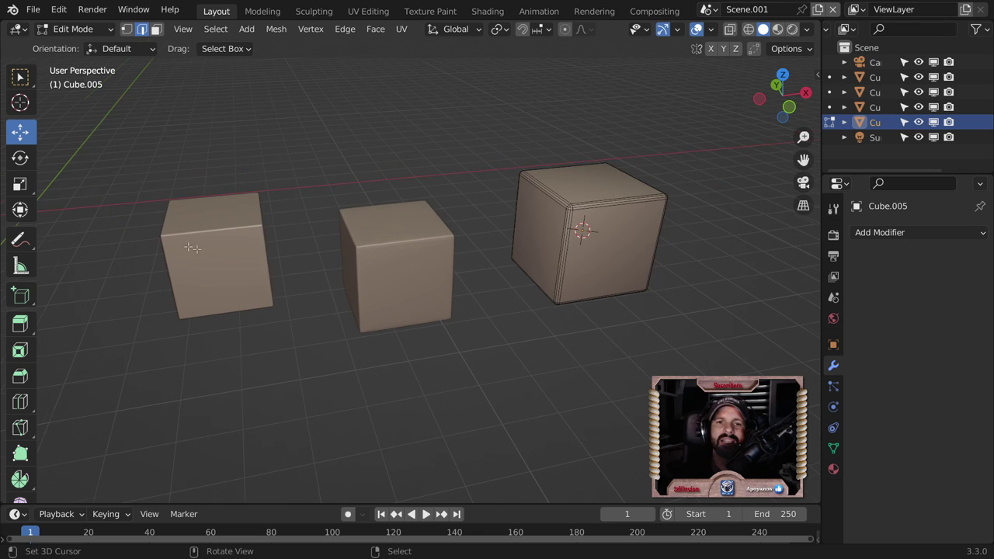
scroll(588, 302, down, 1)
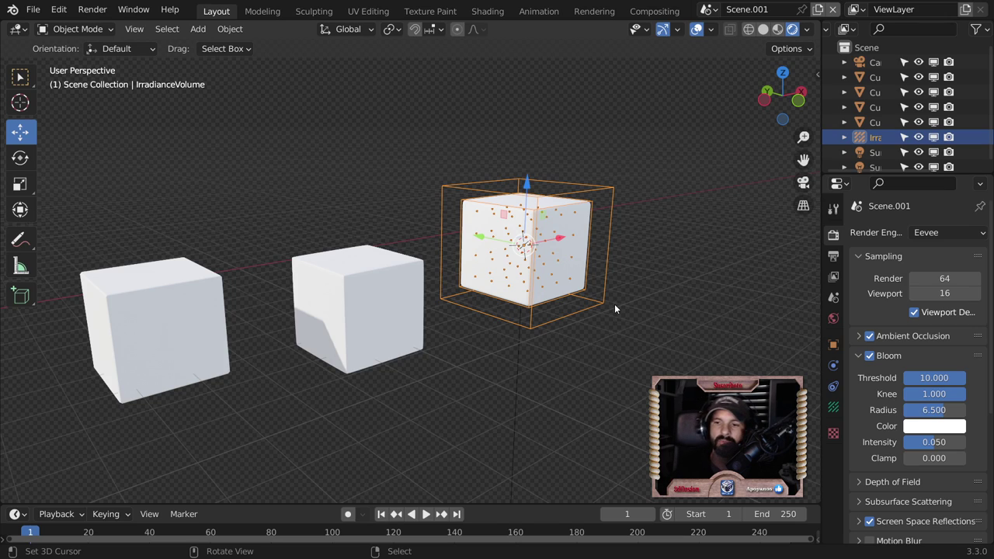
Step: Orbit and zoom out to view all three rounded cubes in the scene
mouse_move(395, 332)
middle_down()
mouse_move(369, 356)
mouse_move(344, 352)
middle_up()
scroll(344, 353, down, 3)
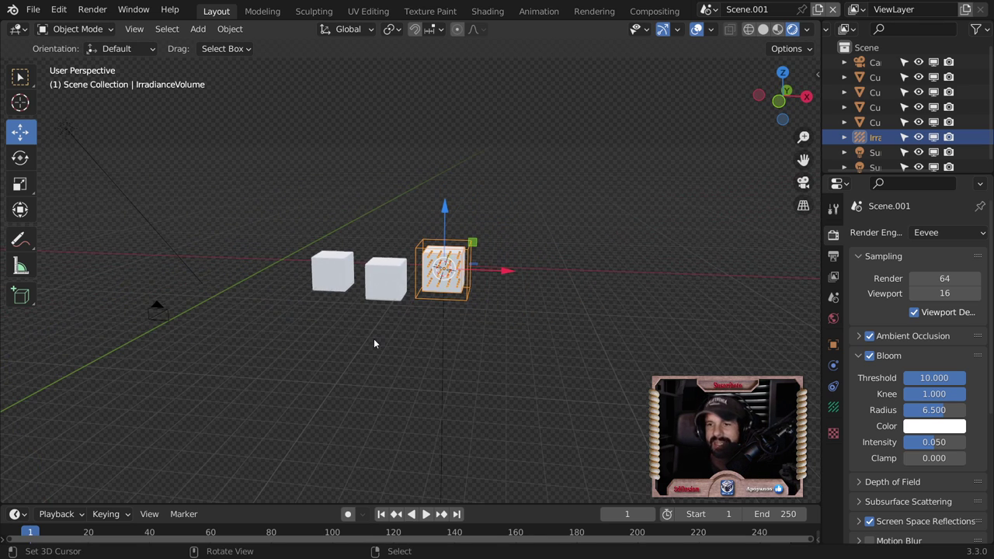